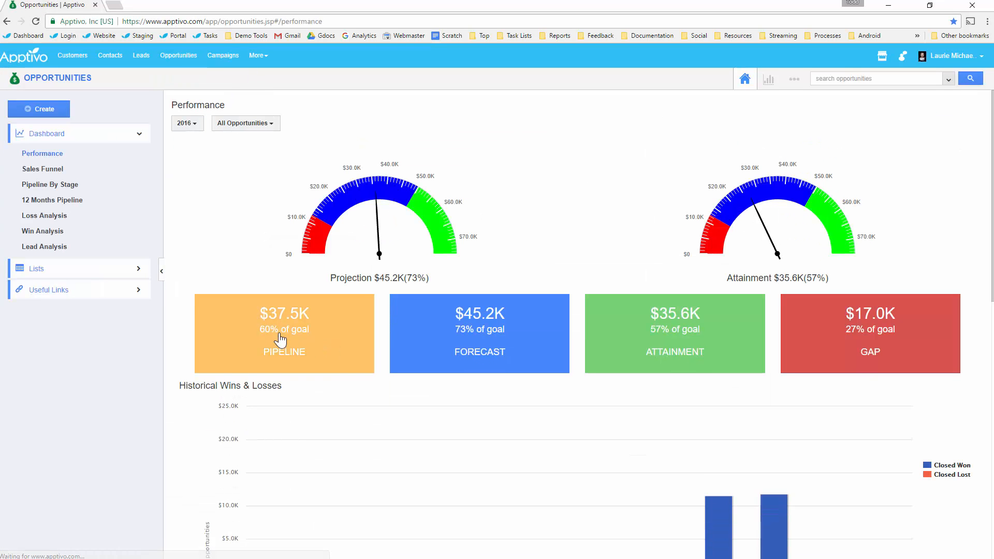
- View the Arroyo Spring Yearbook Photos opportunity from the pipeline figures of the Performance dashboard
click(288, 339)
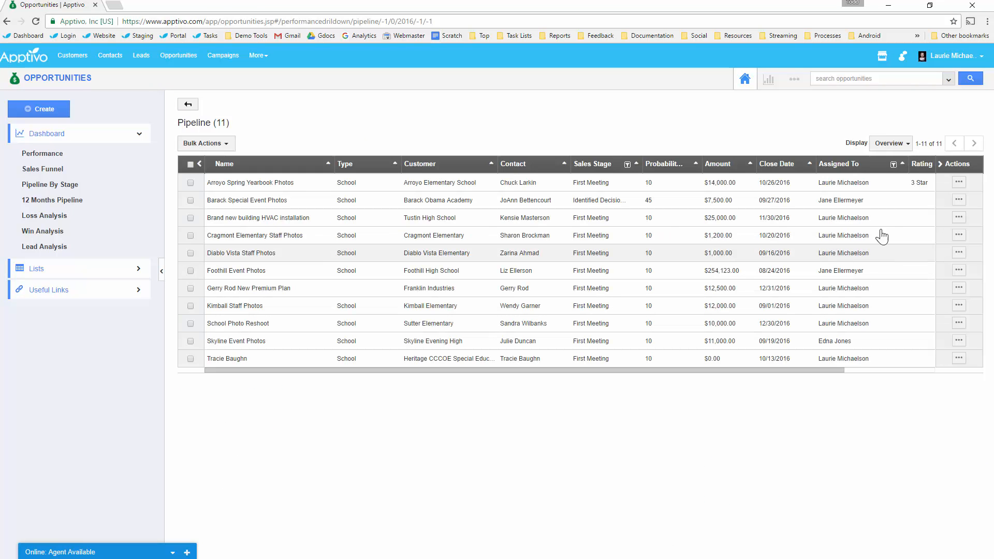
click(959, 183)
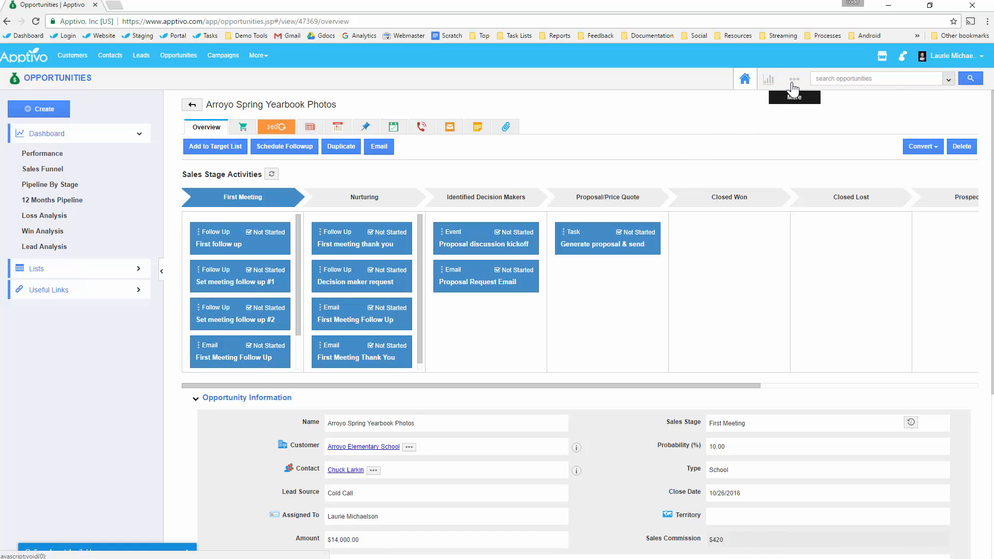
- Open the Sales Stages configuration in the Opportunities settings
click(792, 85)
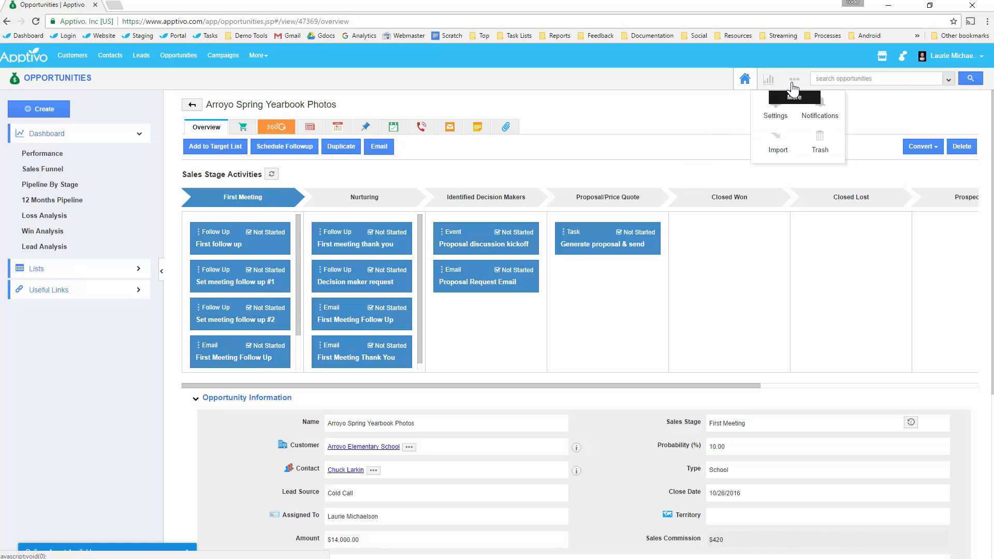
click(775, 116)
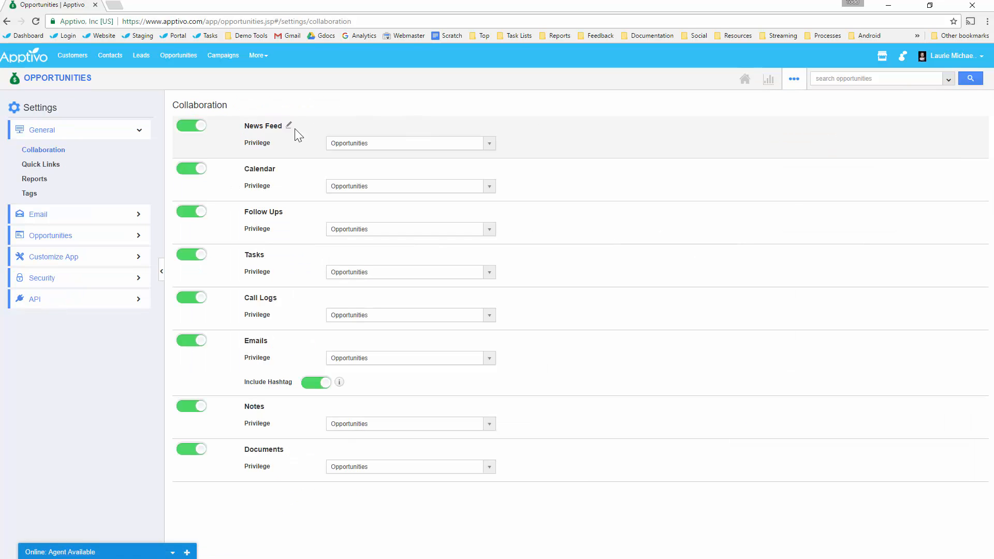
click(80, 240)
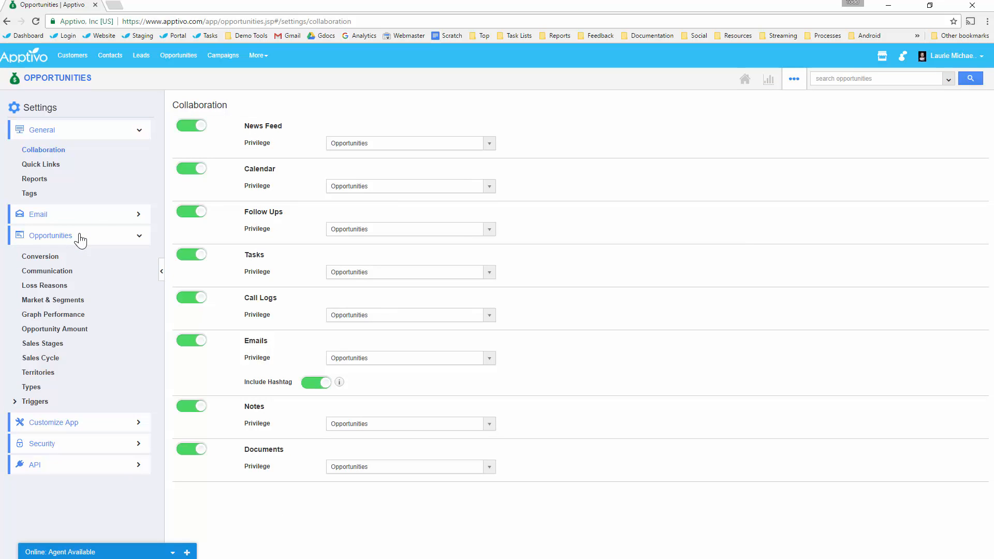
click(50, 346)
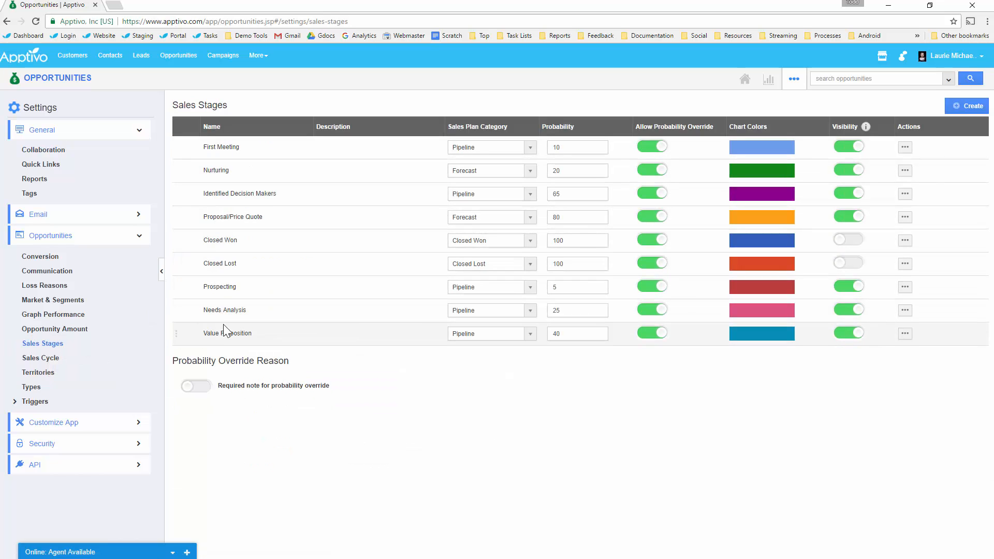
- Review the activities configured for the First Meeting and Nurturing sales stages
mouse_move(177, 148)
mouse_down()
mouse_move(178, 200)
mouse_move(177, 148)
mouse_up()
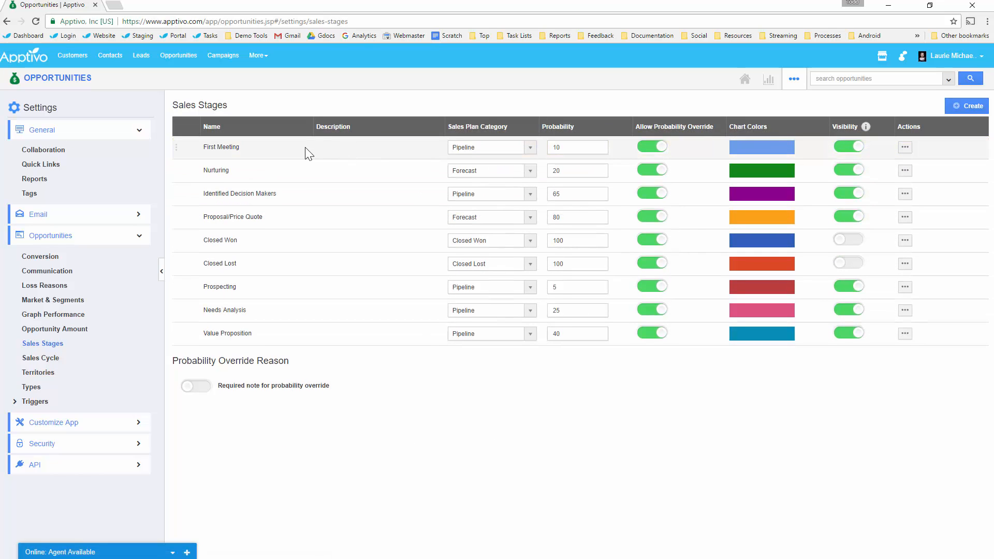
click(904, 148)
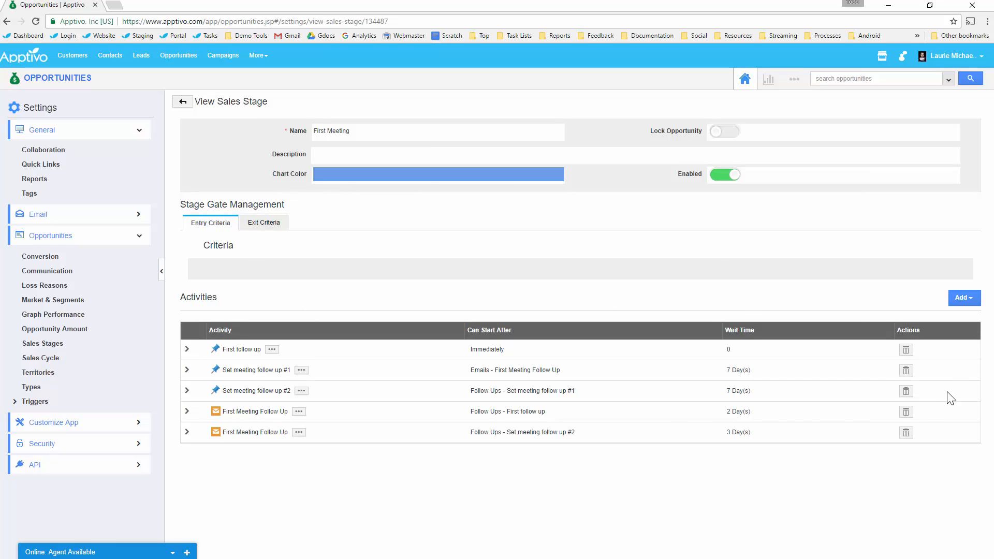
click(182, 101)
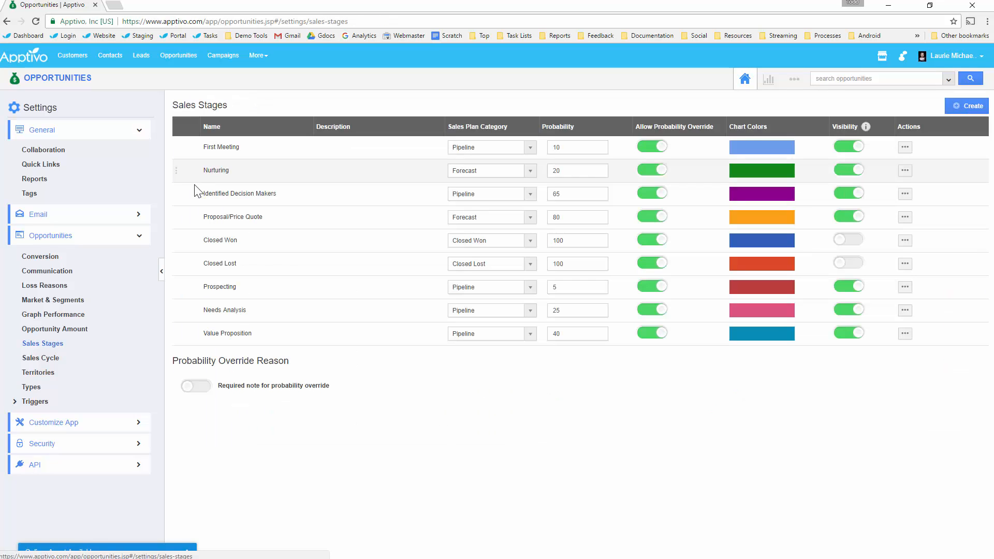
click(904, 171)
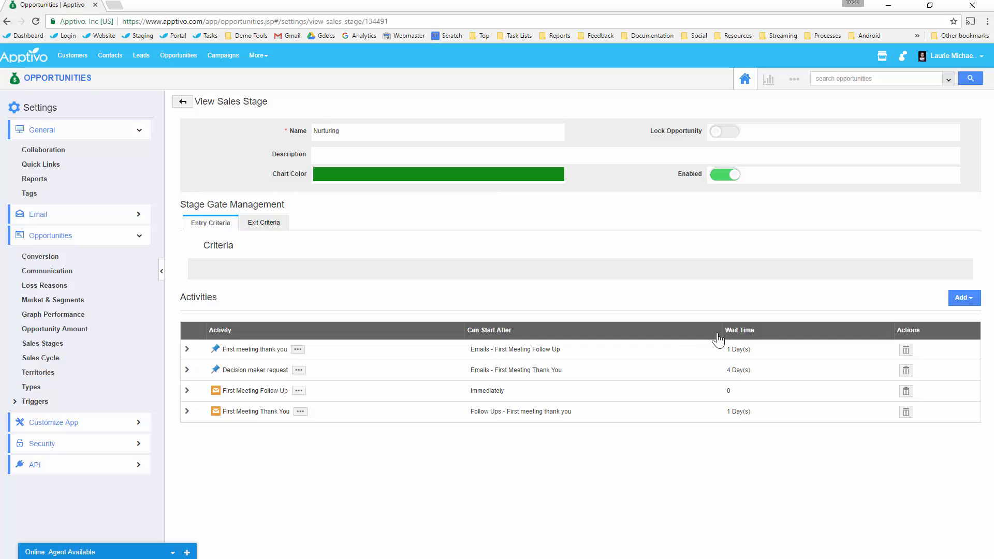
- Examine the Individual Pipeline sales cycle's assignment criteria and its list of sales stages
click(62, 360)
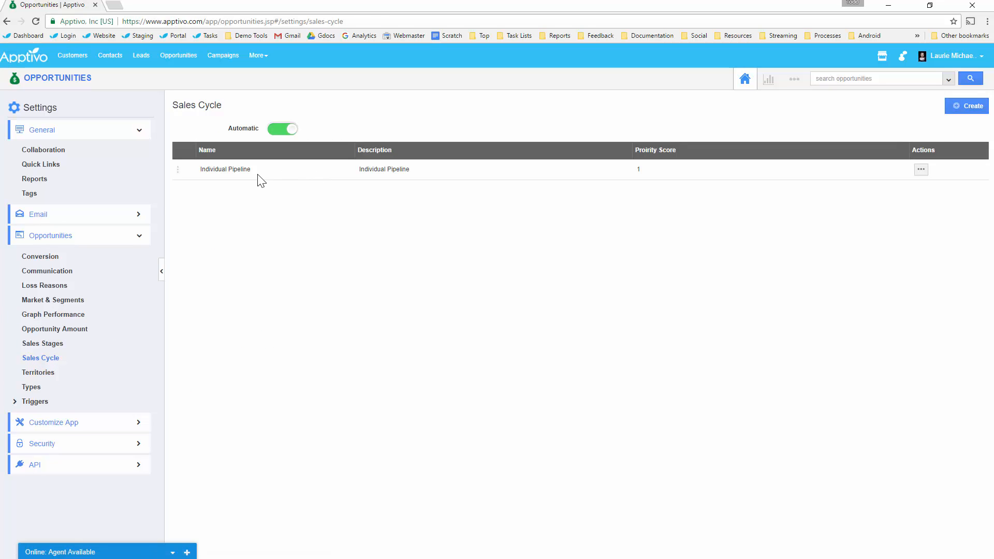
click(921, 169)
scroll(237, 366, down, 1)
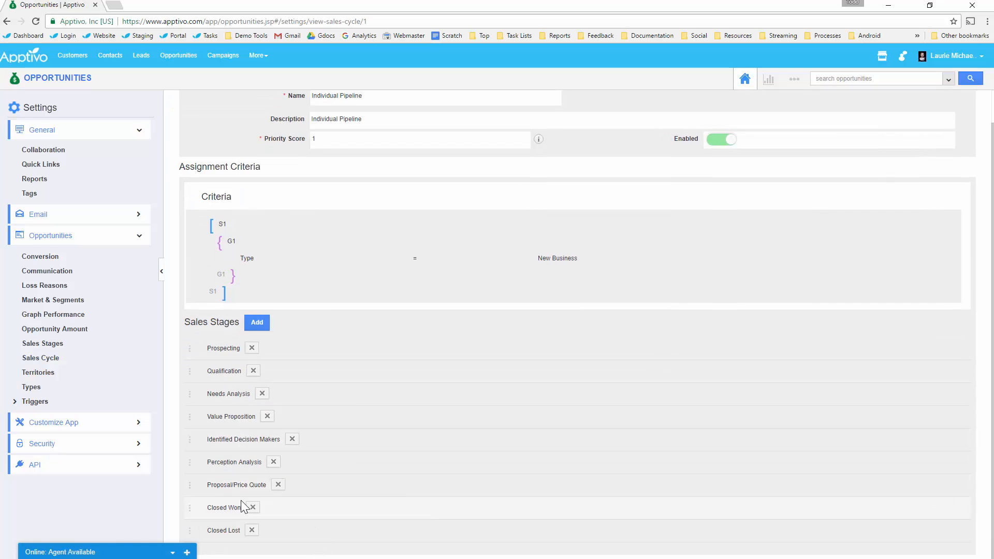
- Start a new sales cycle named Long Term Pipeline with a priority score of 10
click(40, 358)
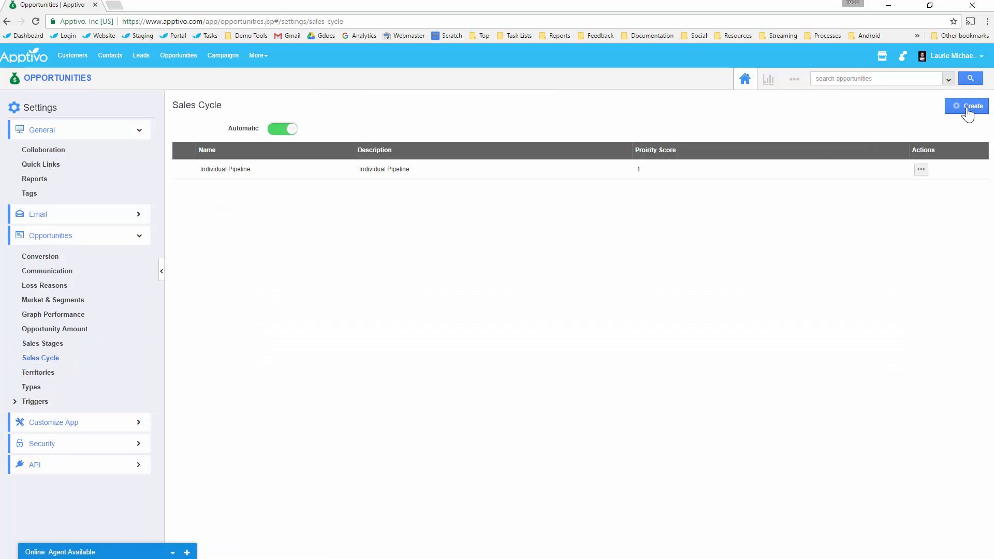
click(966, 106)
click(334, 129)
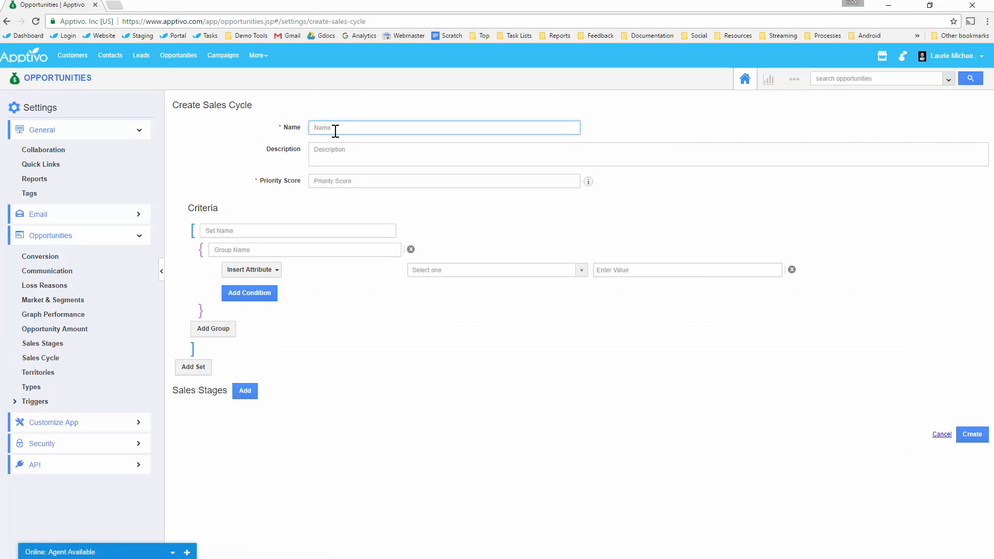
text(Long Term Pipeline)
click(346, 182)
text(10)
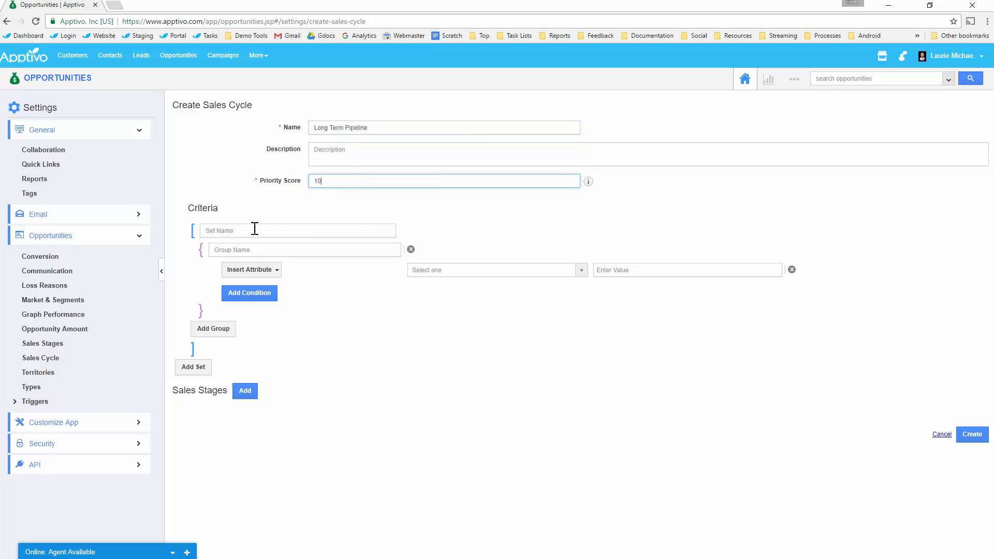
- Define the cycle's criteria with set name 1, group name 2 and the condition Type <> Sports Photos
click(222, 231)
text(1)
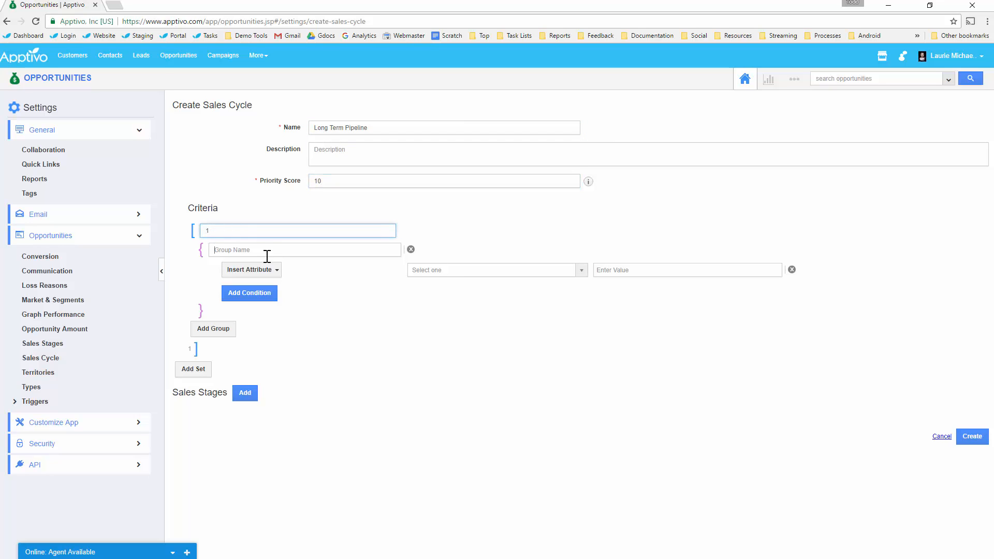
click(265, 251)
text(2)
click(266, 269)
mouse_move(269, 285)
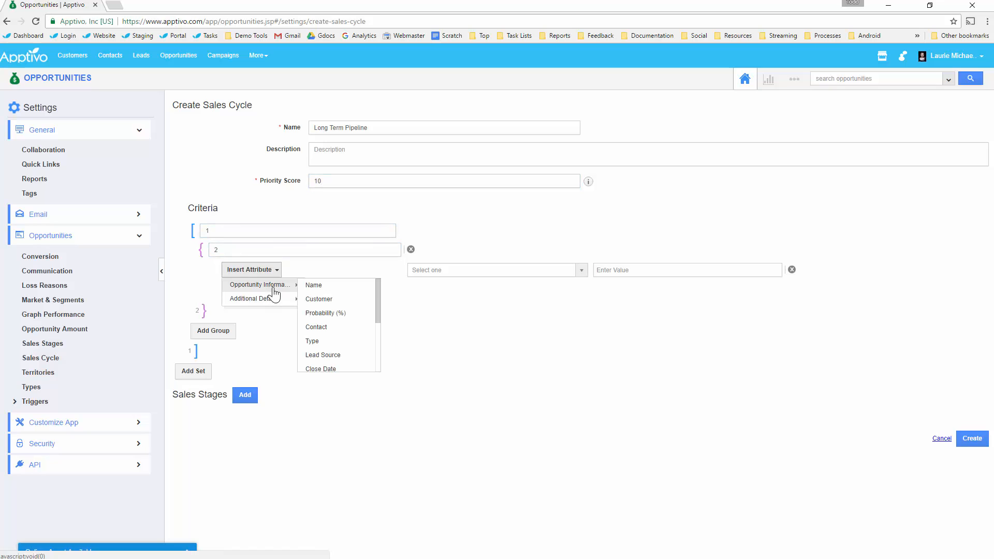
click(334, 341)
click(477, 270)
click(457, 310)
click(642, 270)
click(621, 324)
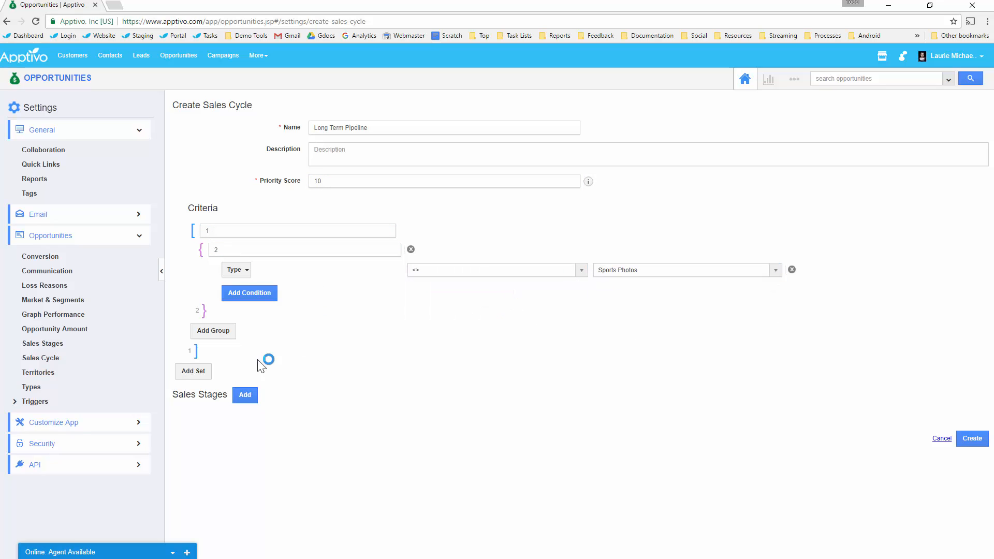
- Add the First Meeting, Identified Decision Makers and Proposal/Price Quote stages to the sales cycle and create it
click(245, 395)
click(497, 117)
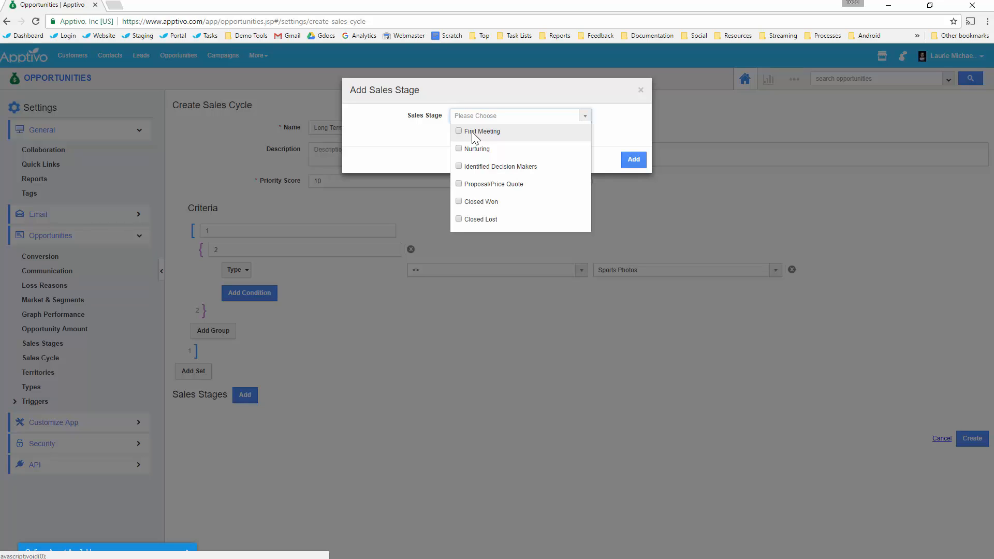
click(471, 132)
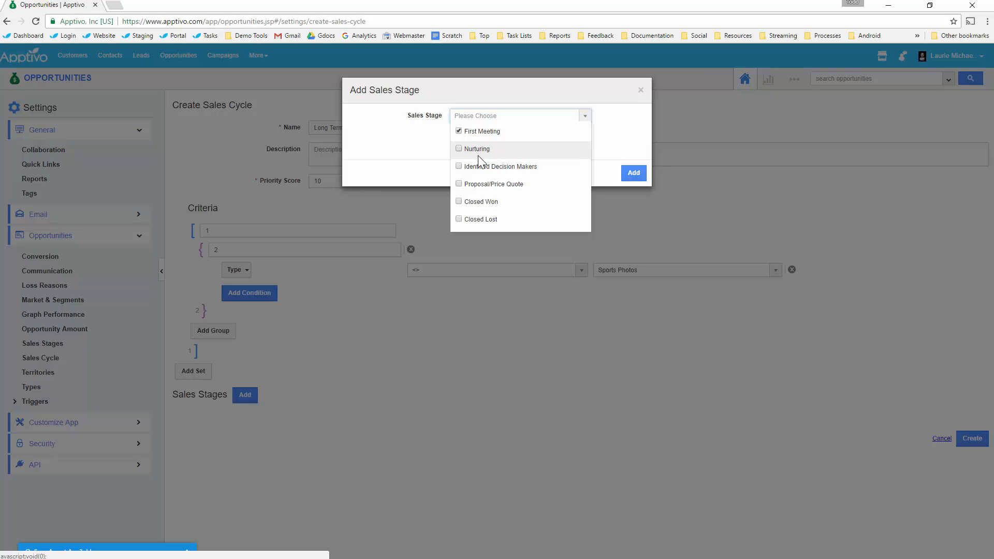
click(480, 166)
click(482, 183)
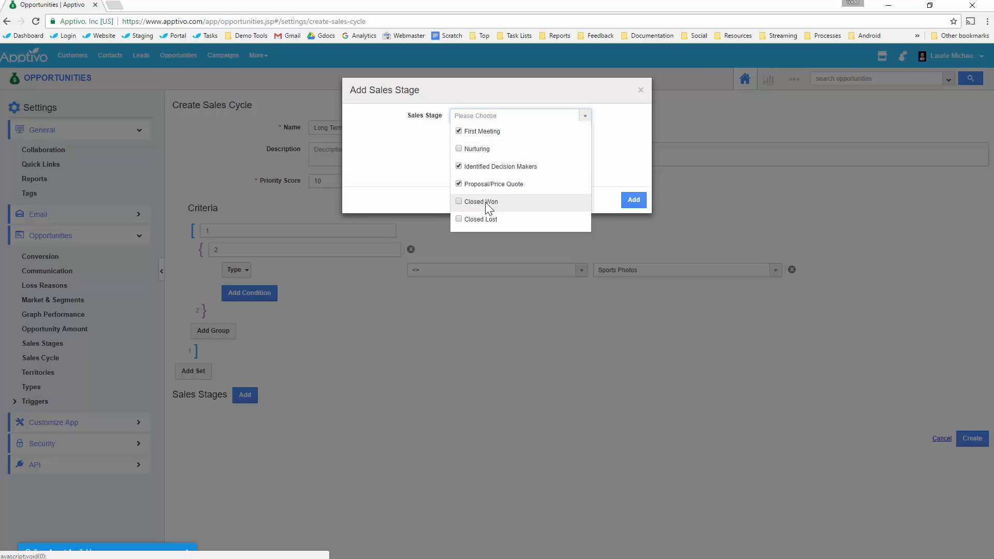
click(633, 201)
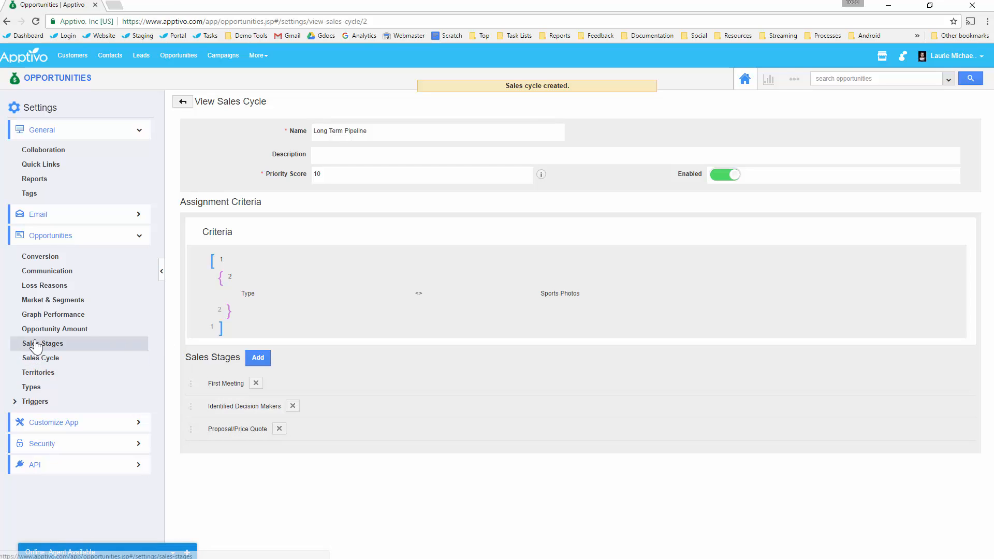
- Review the details of the First meeting thank you follow-up in the Nurturing sales stage
click(86, 336)
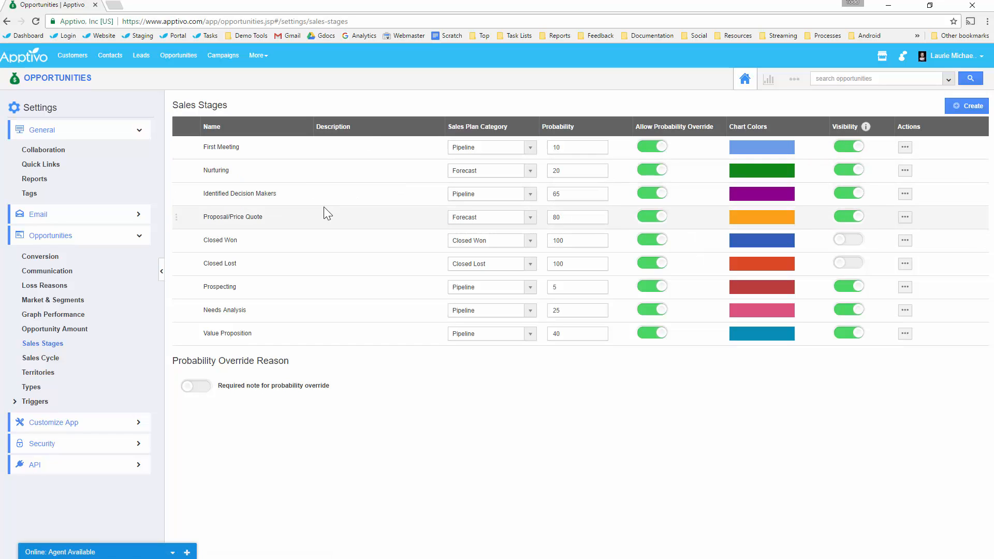
click(905, 171)
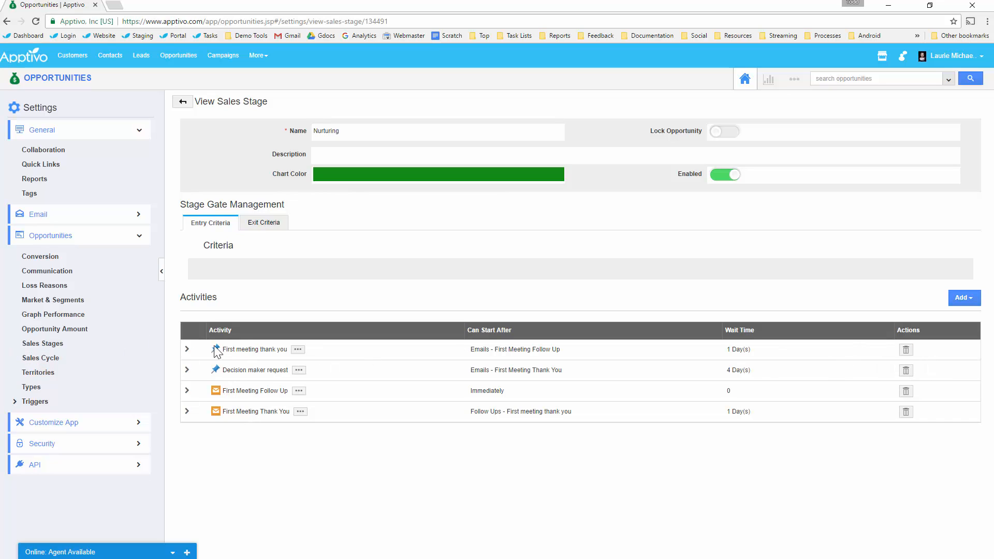
click(297, 349)
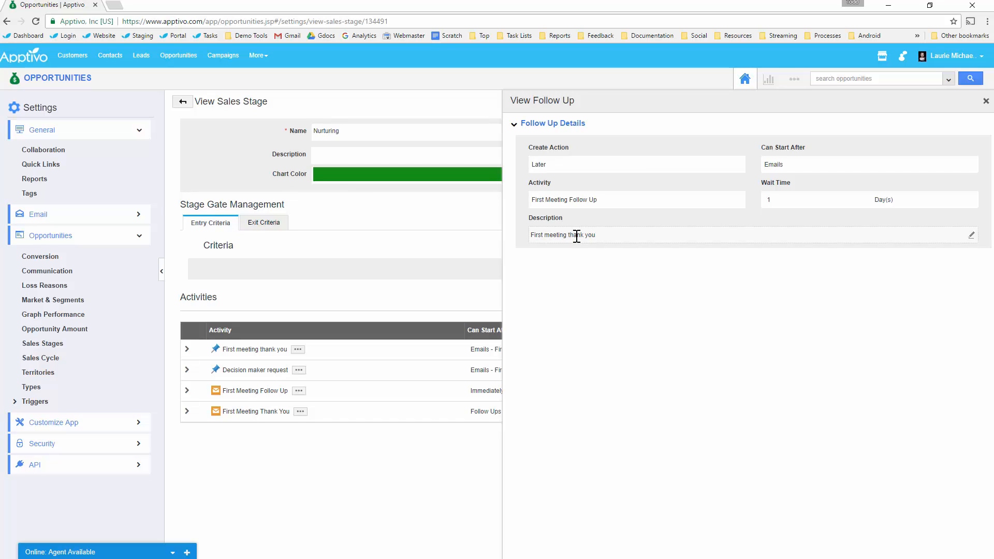
click(985, 101)
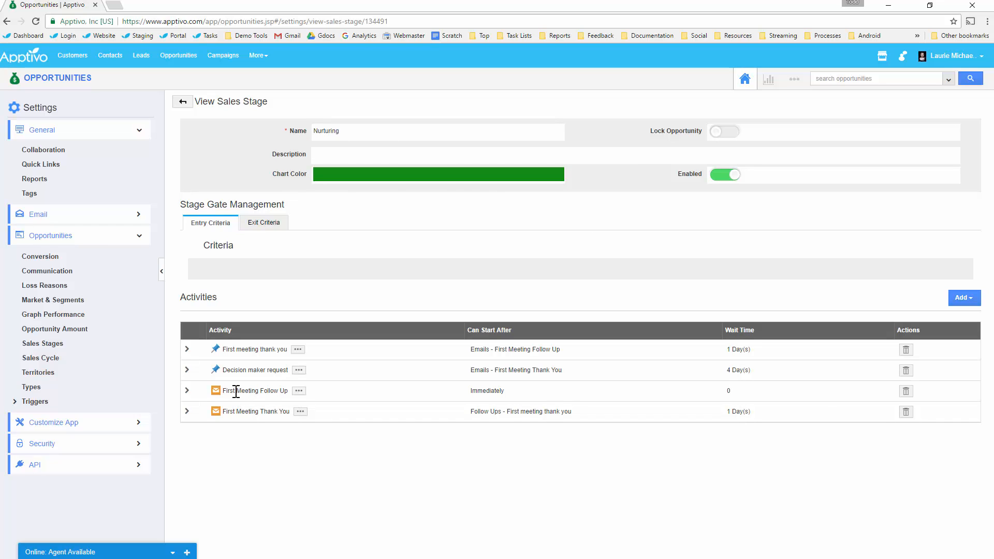
- Check the First Meeting Follow Up email's sender options and the First Meeting Thank You email's details without saving changes
click(302, 392)
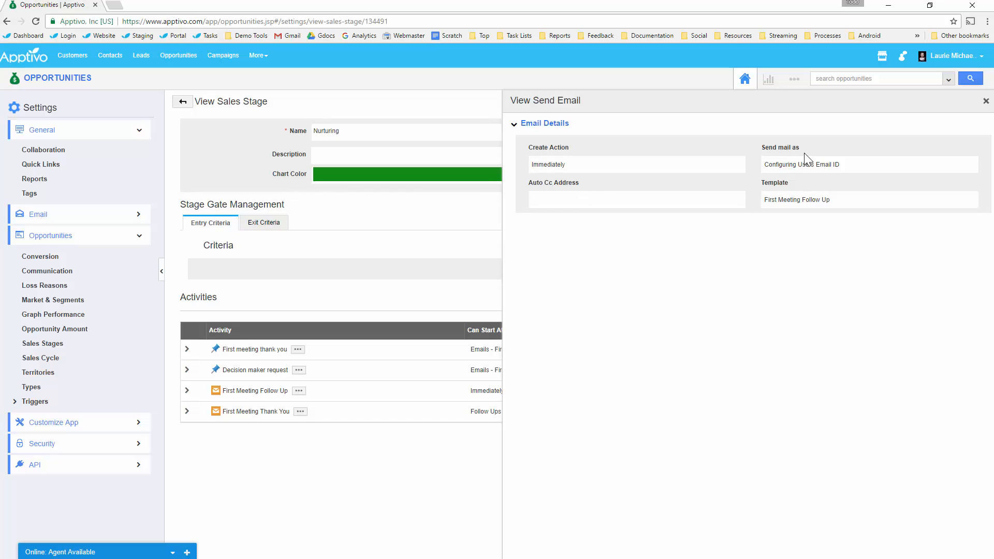
click(821, 166)
click(814, 158)
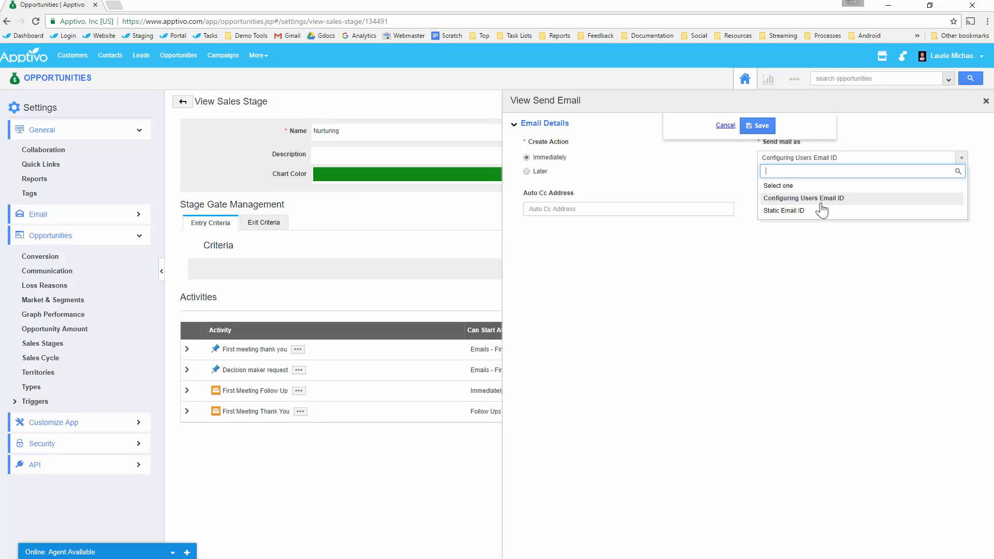
click(985, 101)
click(985, 101)
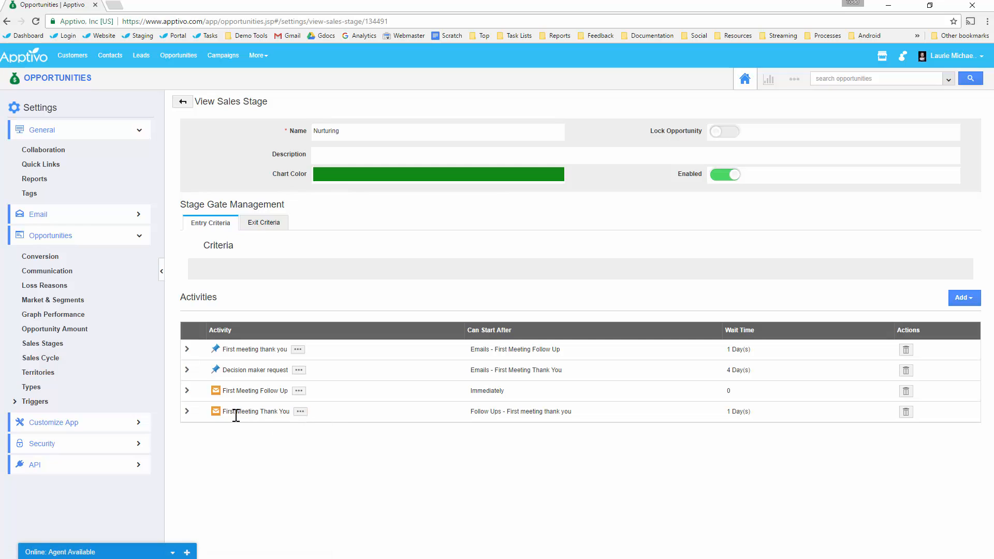
click(300, 411)
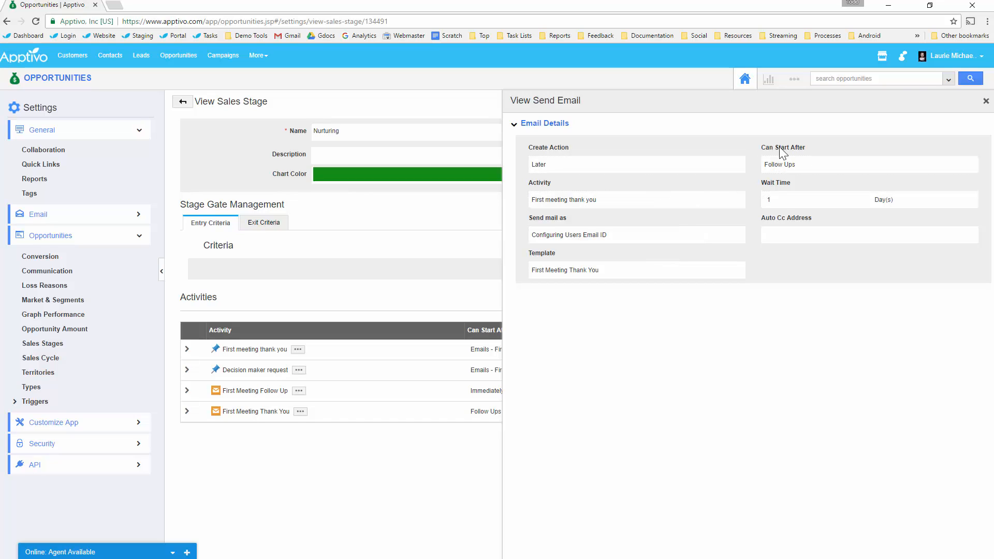
click(986, 100)
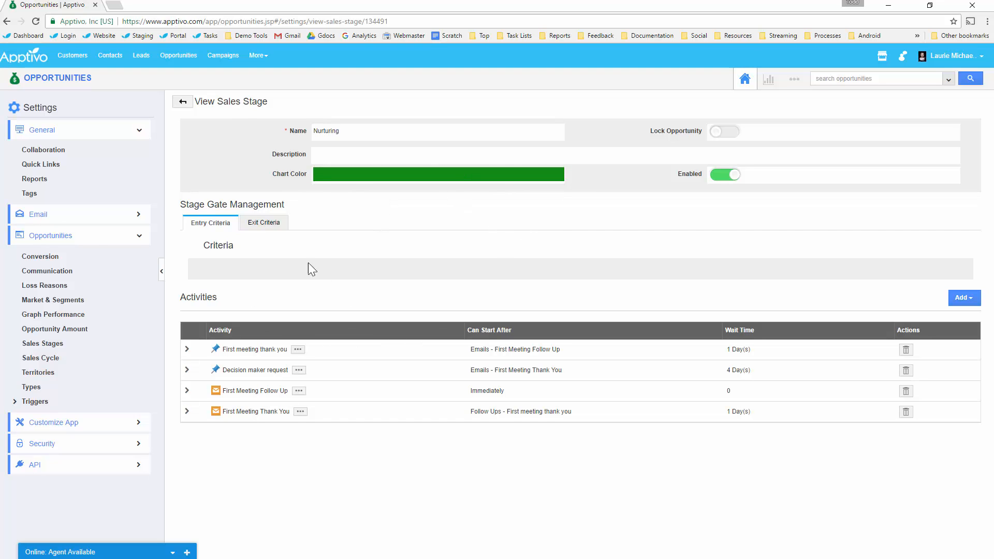
- Enable the Prospecting sales stage and return to the Sales Stages list
click(50, 348)
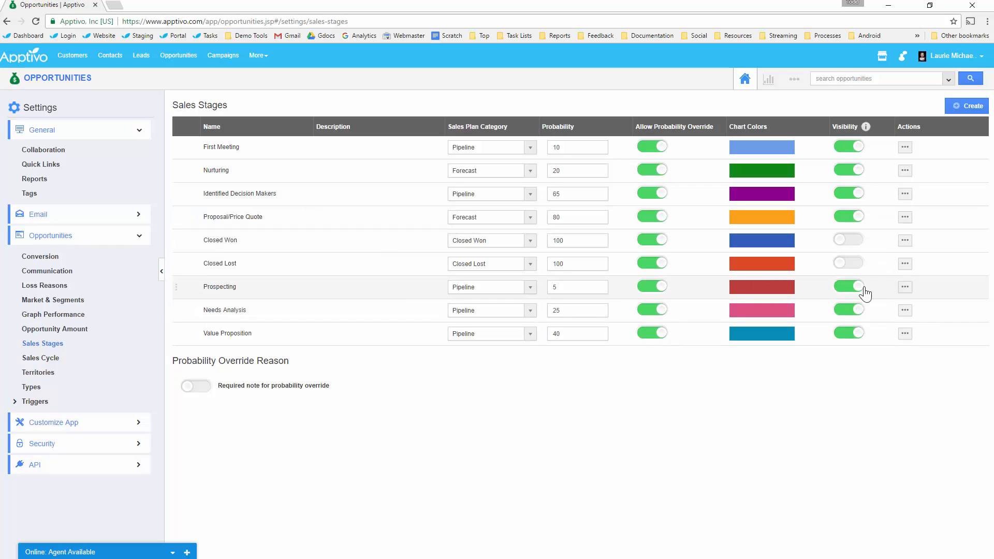
click(905, 287)
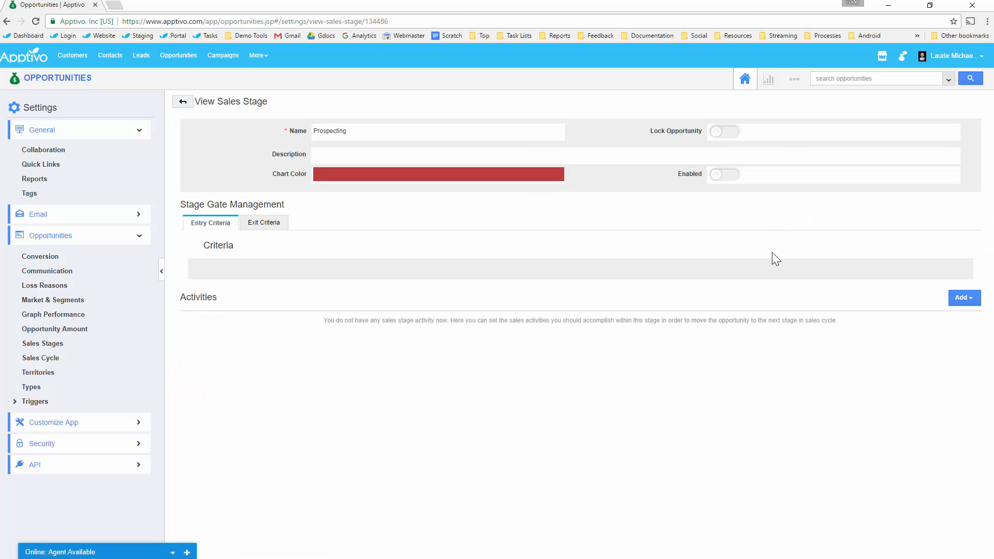
click(722, 177)
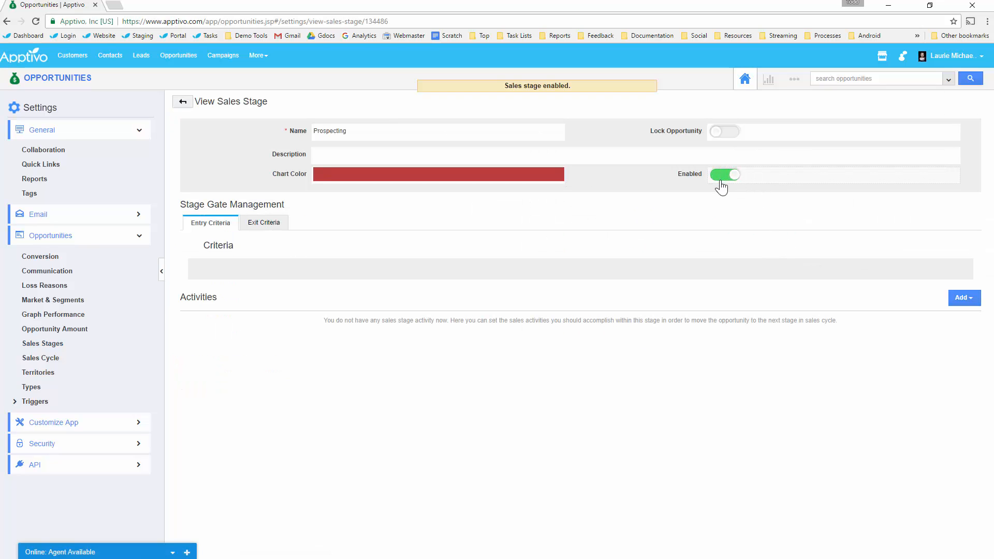
click(182, 103)
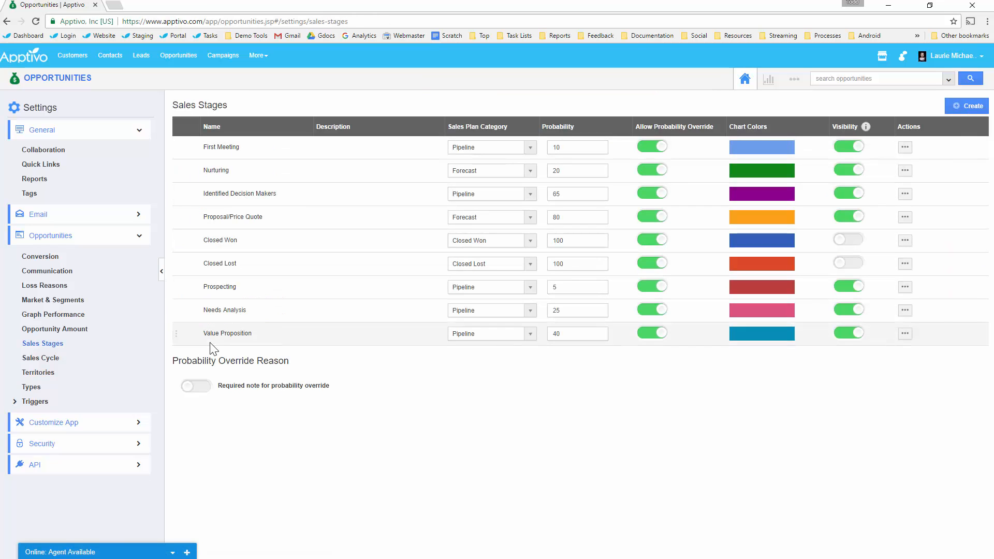
- Move Prospecting to the top of the sales stages and add an immediate follow-up activity to it with the description "First follow up"
drag(177, 285, 185, 151)
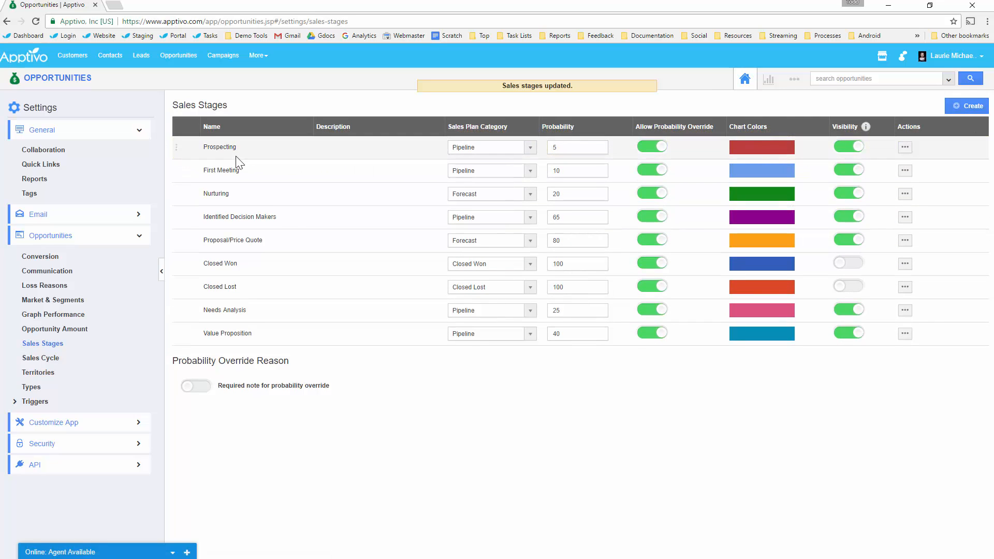
click(904, 147)
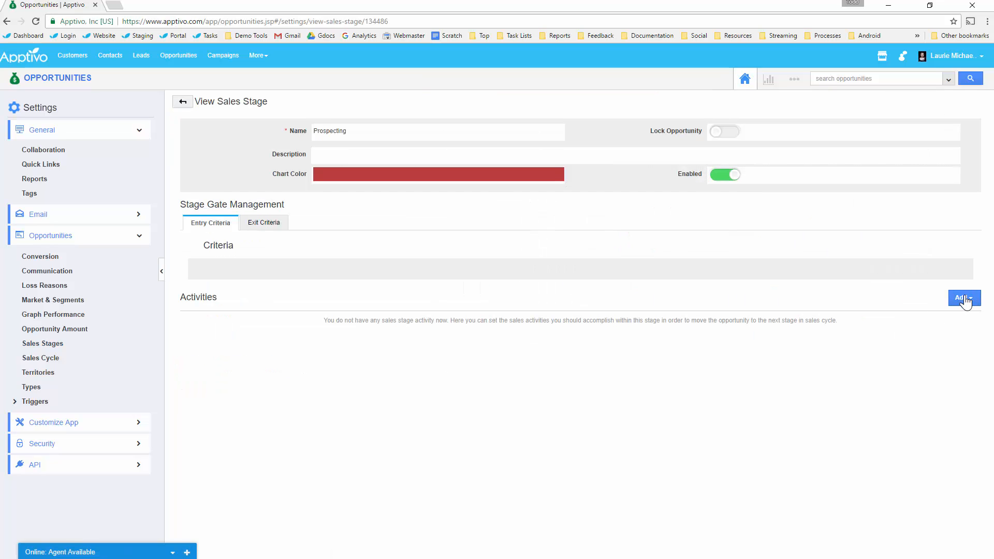
click(964, 300)
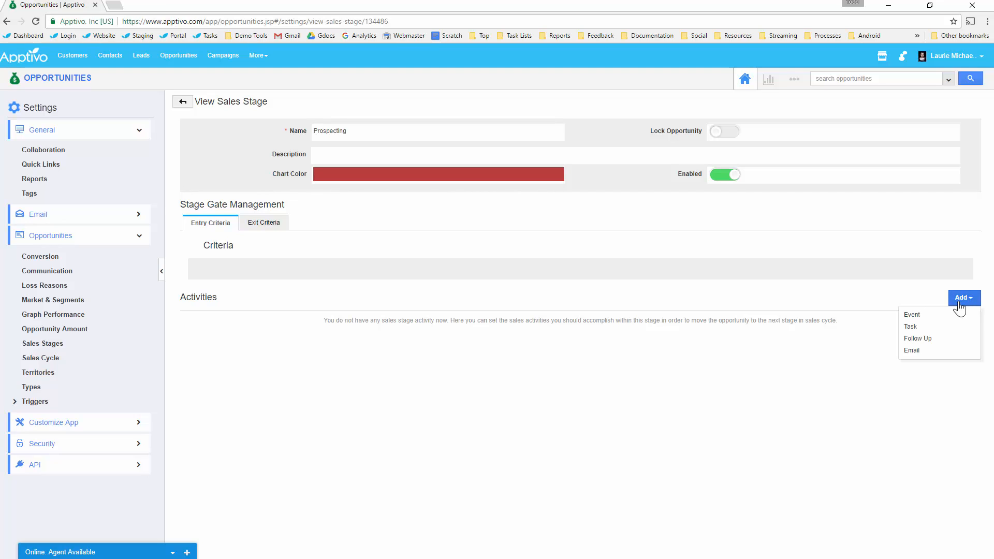
click(919, 339)
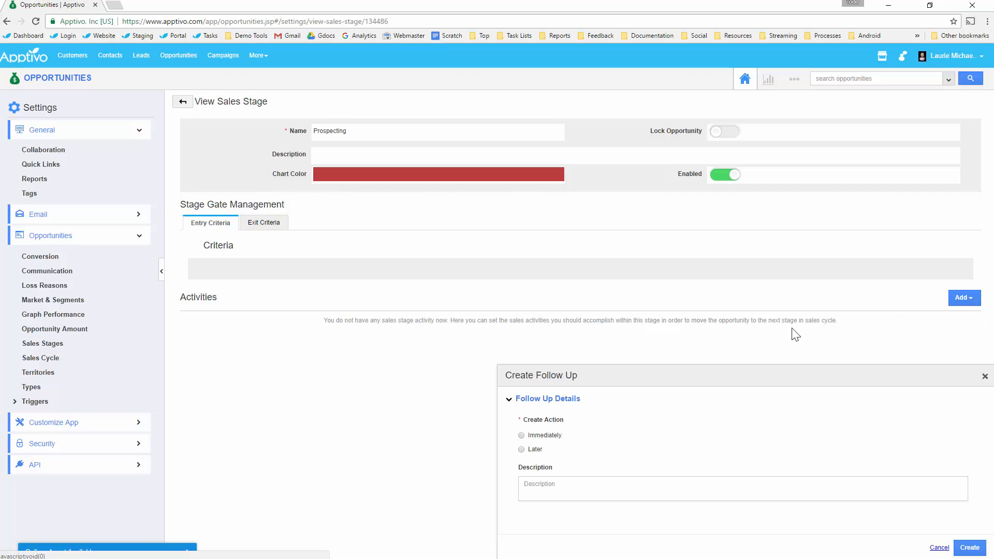
click(522, 436)
click(550, 491)
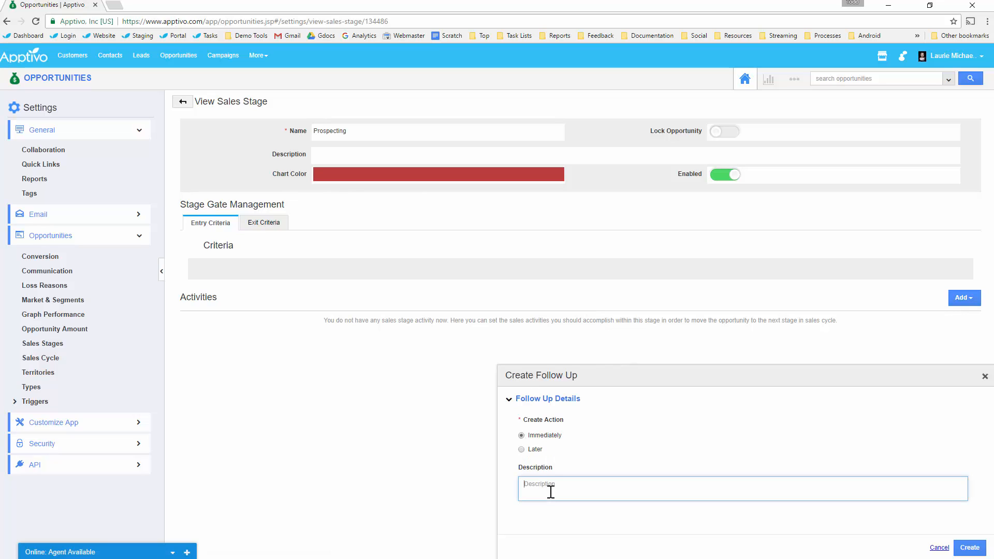
text(First follow up)
click(968, 547)
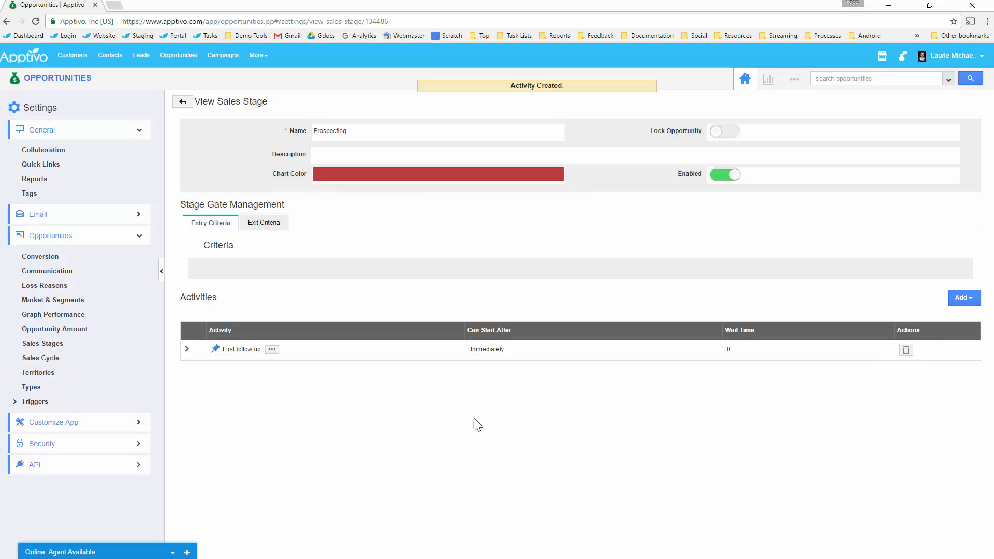
- Check which templates are available for a new email activity in the Prospecting stage without creating the activity
click(965, 299)
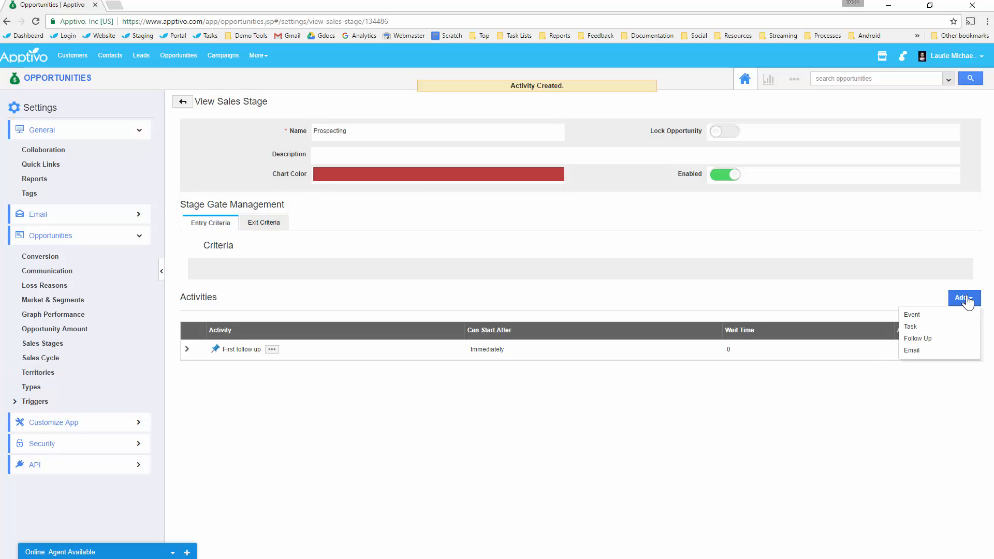
click(912, 351)
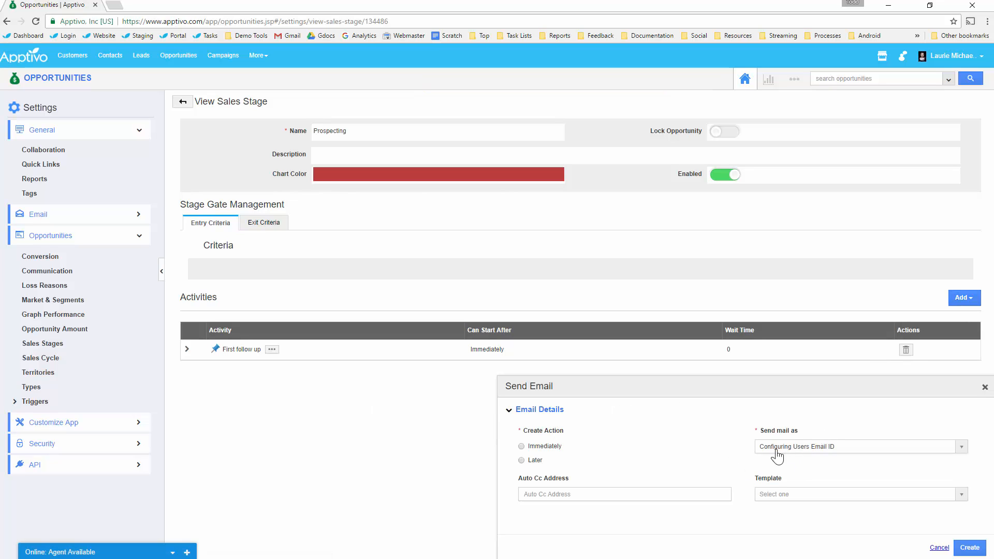
click(783, 497)
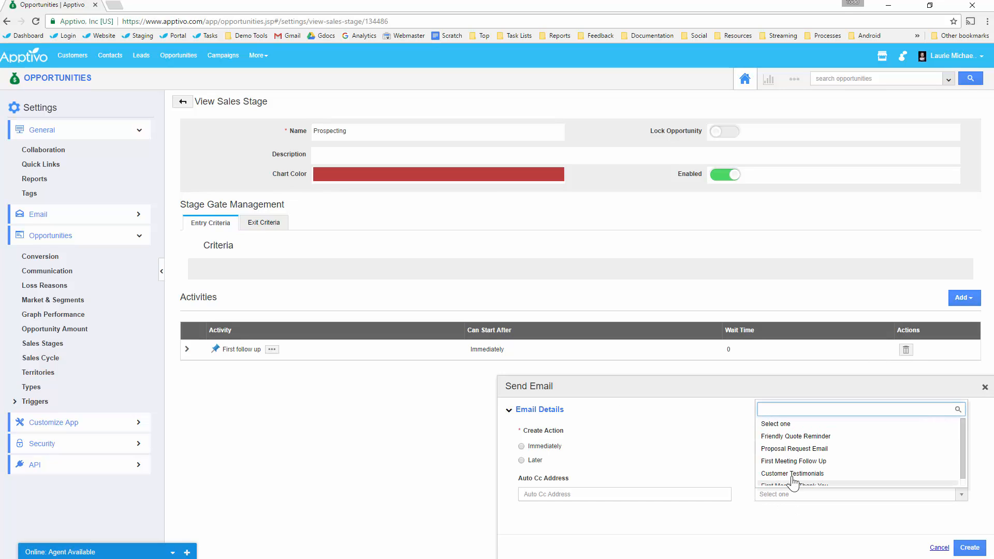
scroll(792, 448, down, 1)
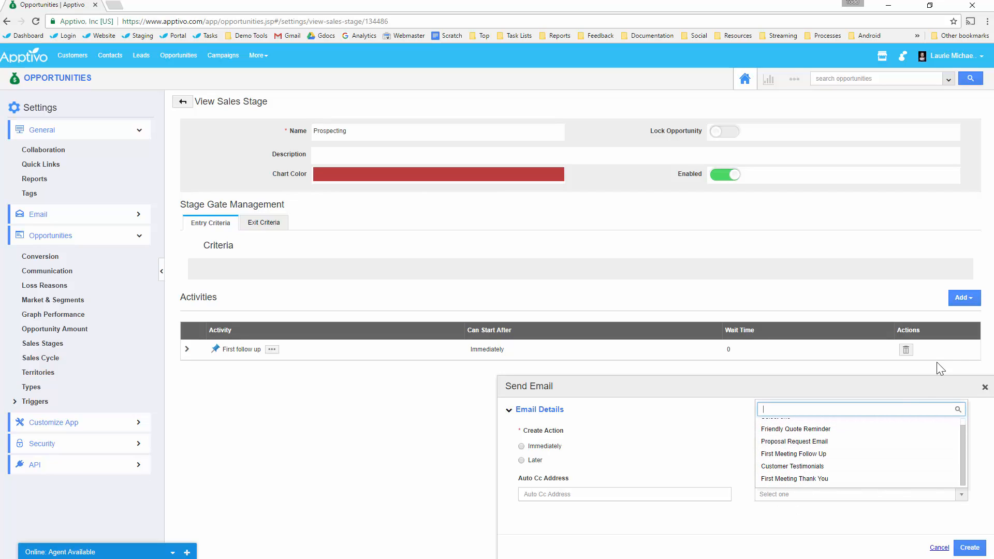
click(984, 387)
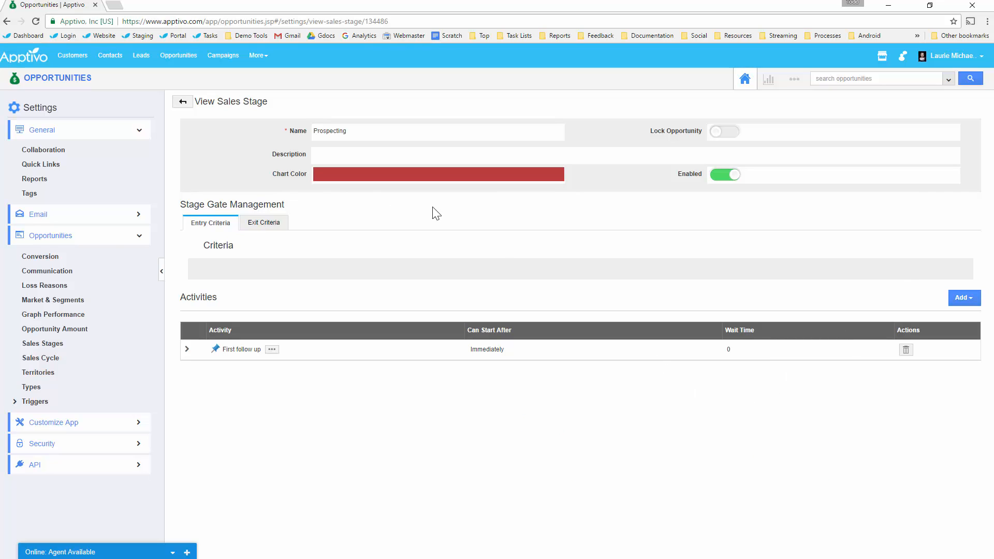
- Create the email template General Info Packet with subject "Information about Snap Time", unavailable for both compose email and notes
click(66, 216)
click(44, 250)
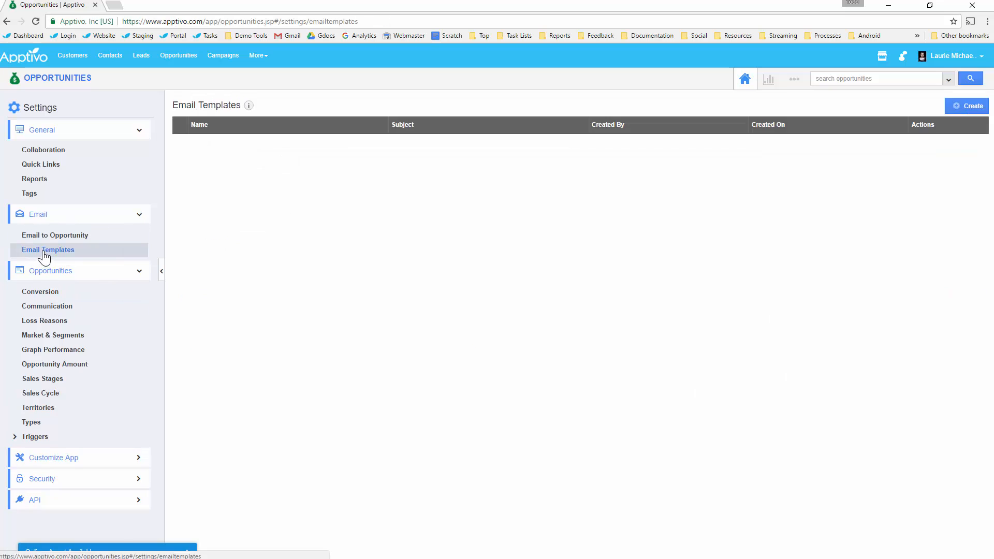
click(956, 105)
click(234, 144)
text(General Info Packet)
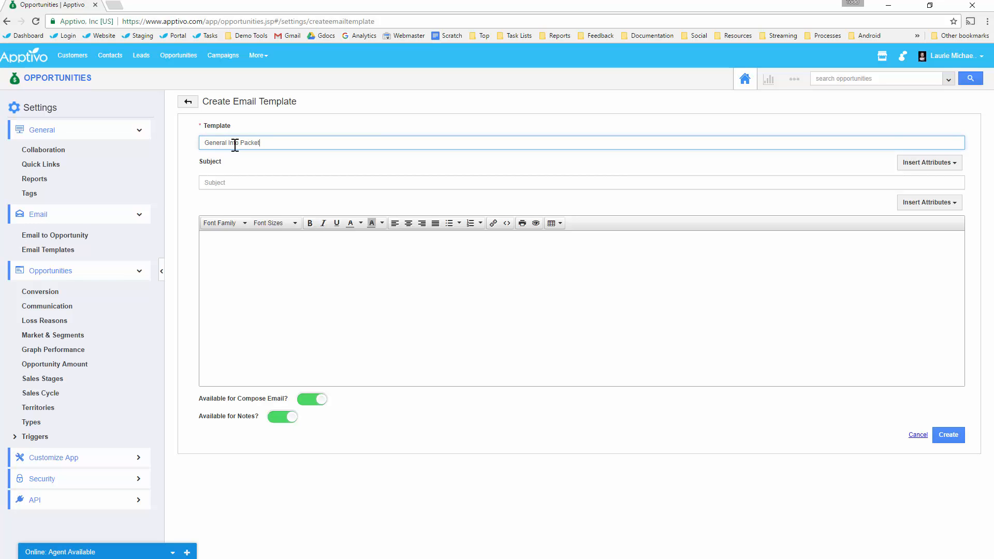
click(232, 184)
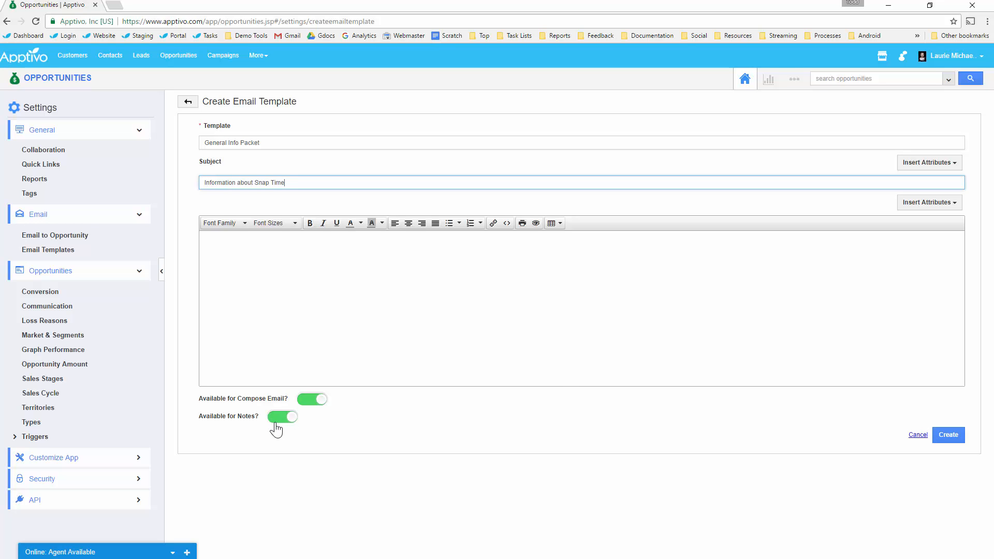
click(312, 400)
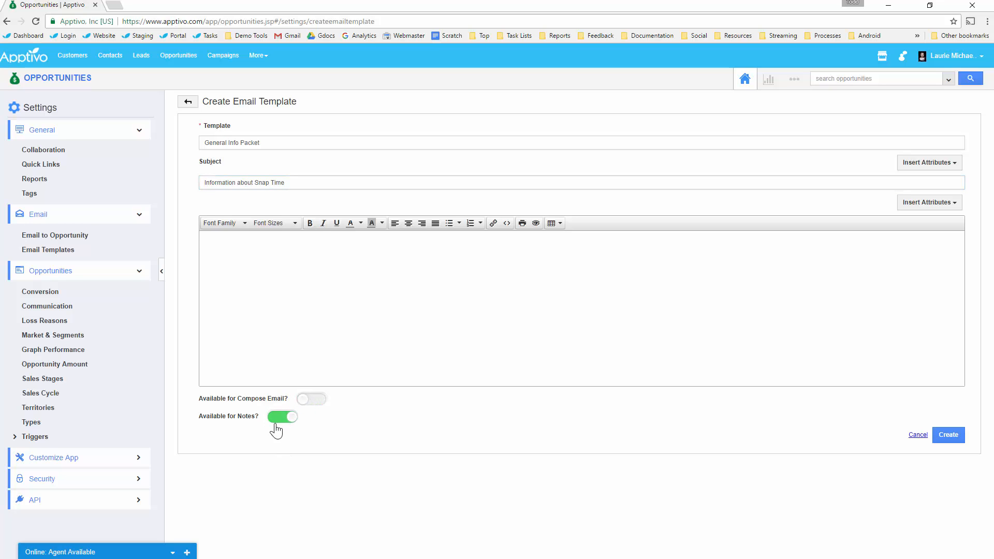
click(290, 417)
click(948, 437)
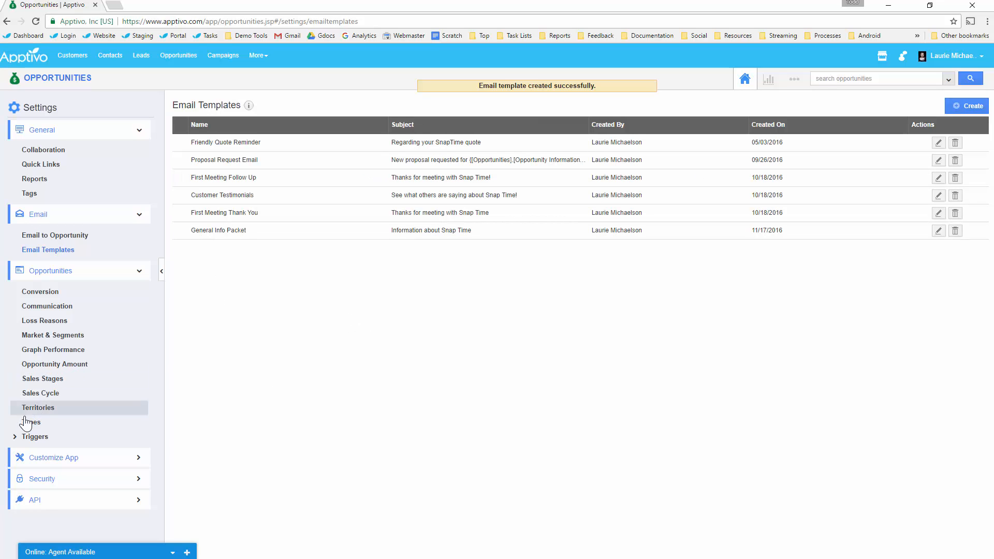
- Start an email activity in the Prospecting stage, timed Later, that can start after the First follow up follow-up
click(49, 381)
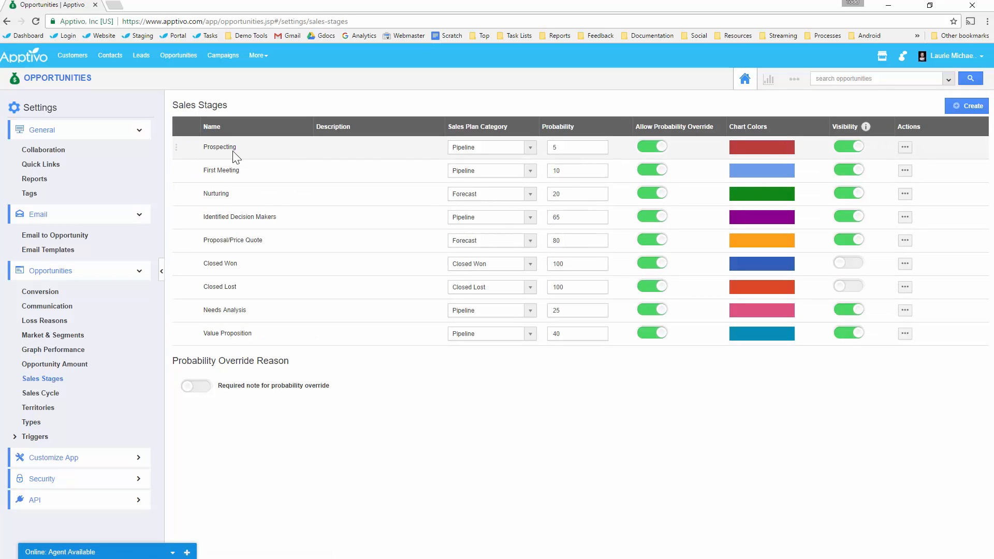
click(904, 149)
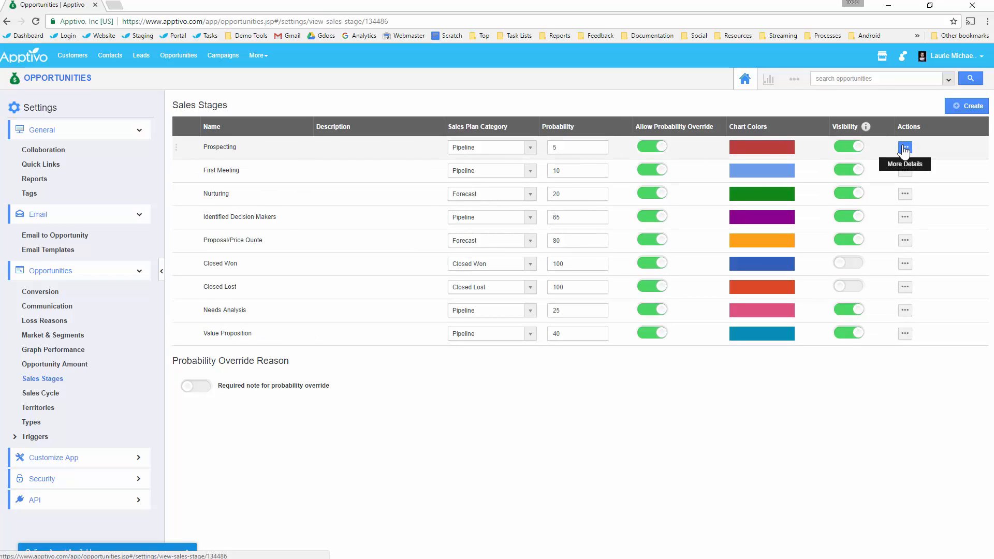
click(977, 304)
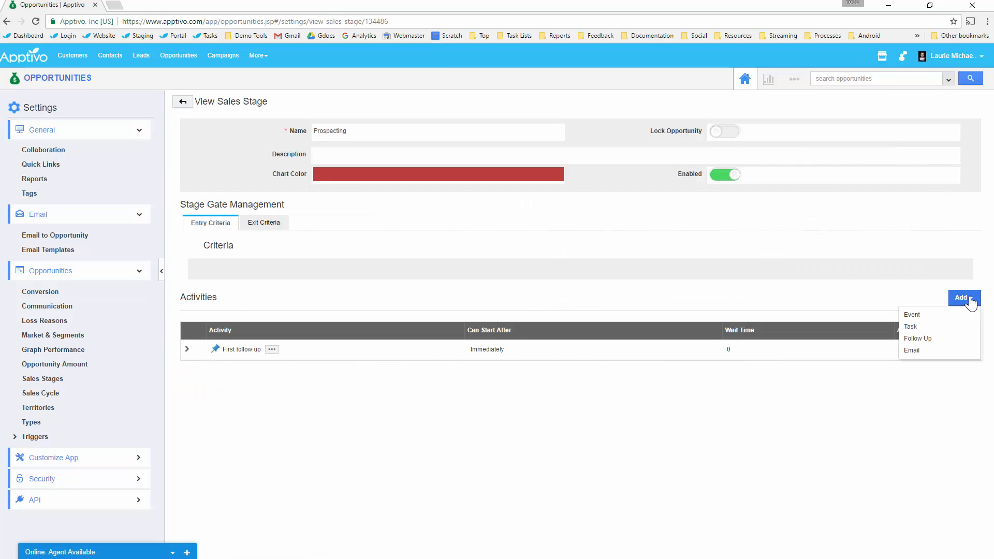
click(914, 350)
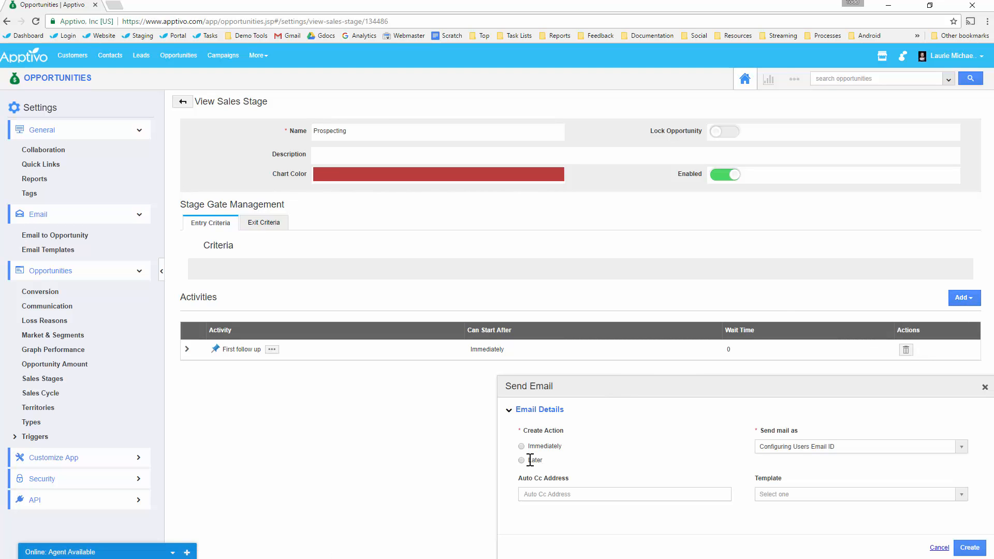
click(787, 379)
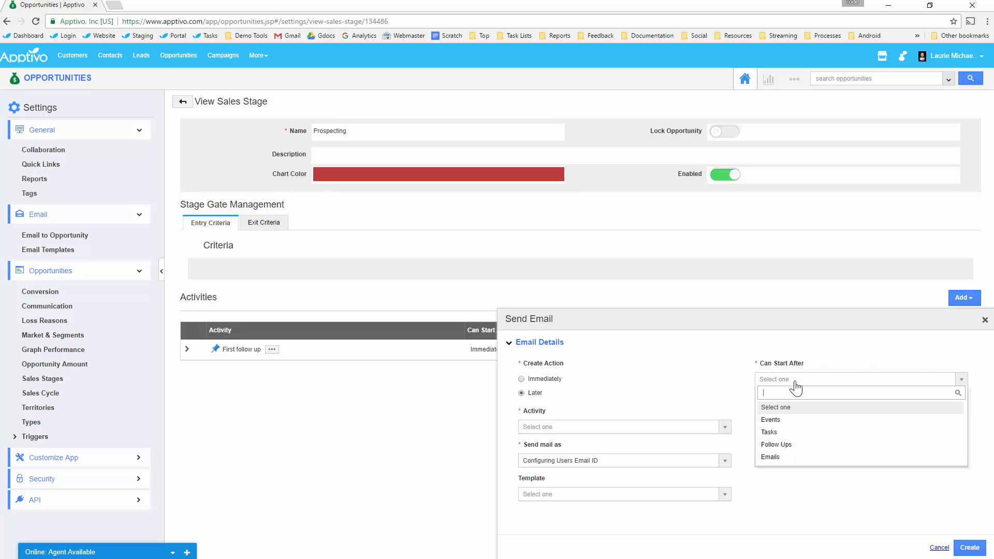
click(777, 445)
click(558, 427)
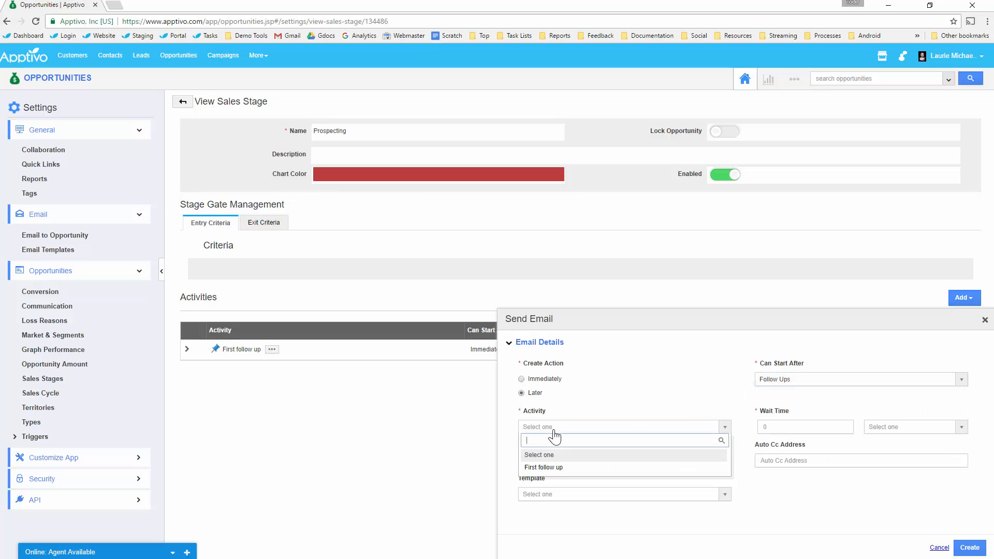
click(547, 468)
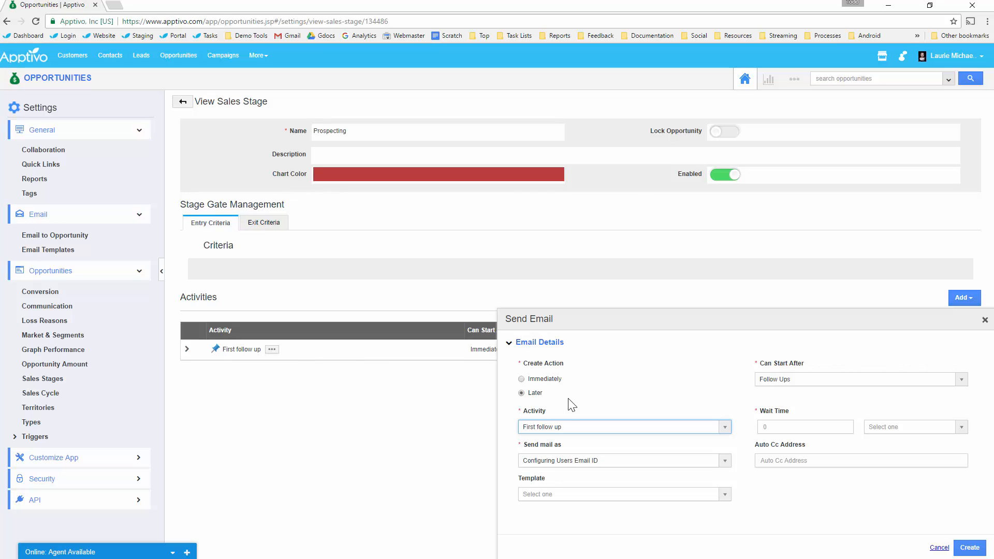
- Set the email activity's wait time to 1 day, check the available templates and create the activity without a template
click(802, 428)
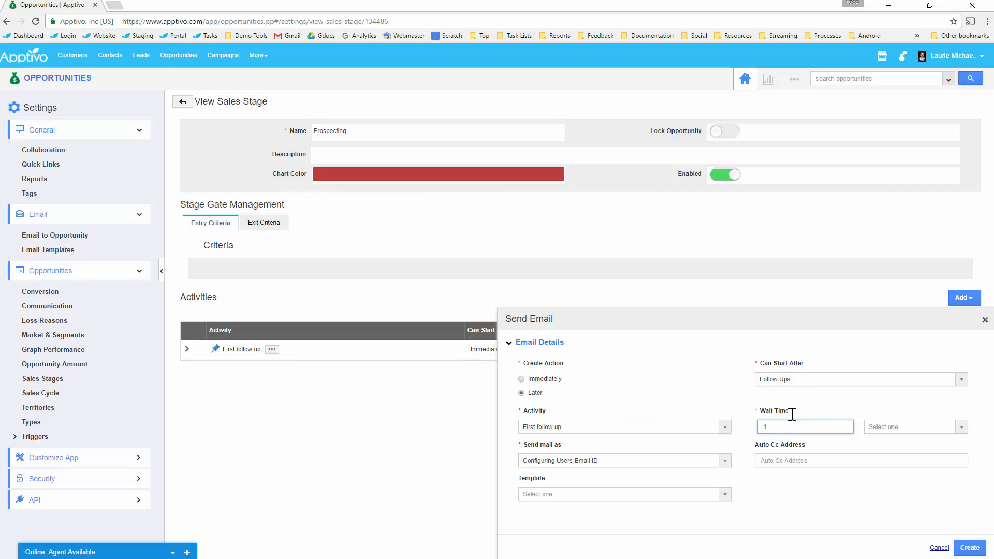
click(887, 428)
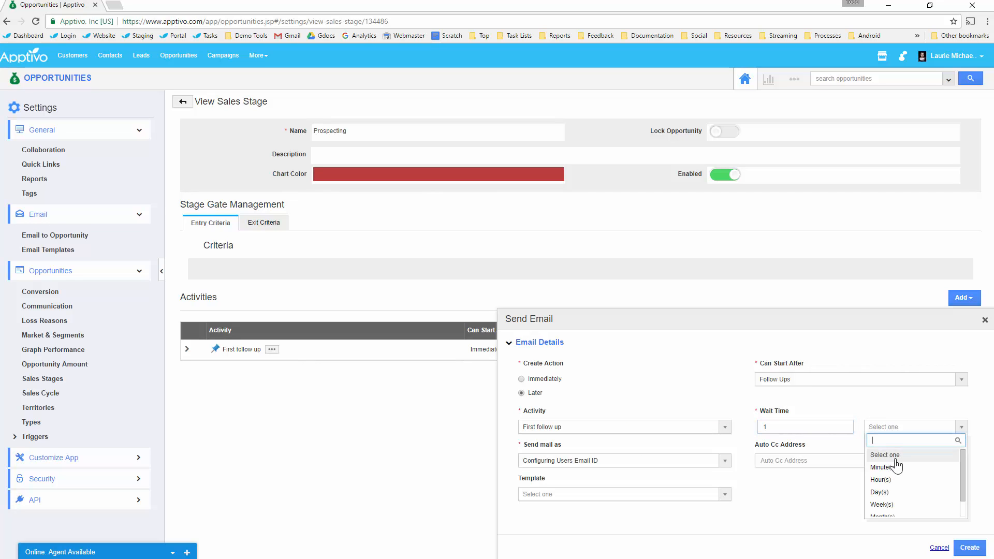
click(883, 493)
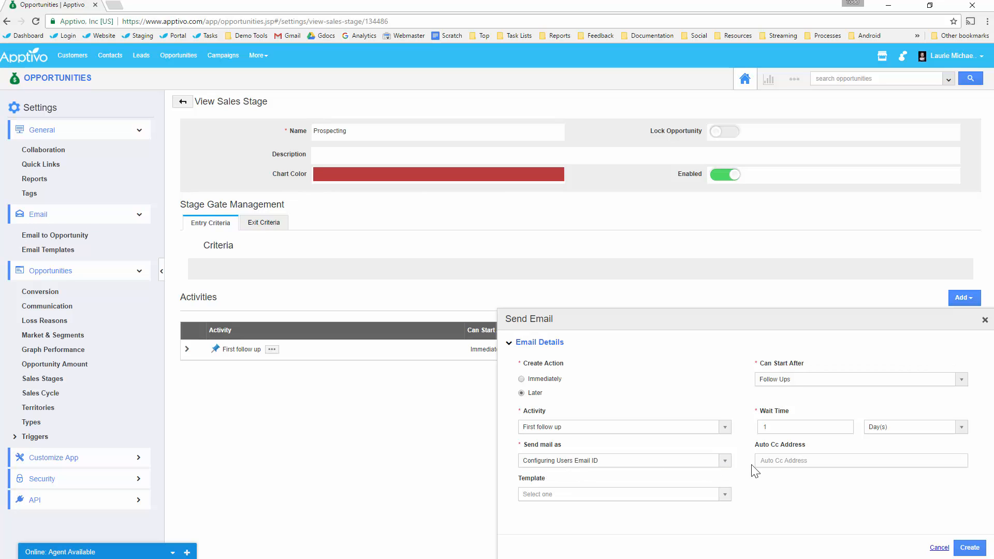
click(771, 462)
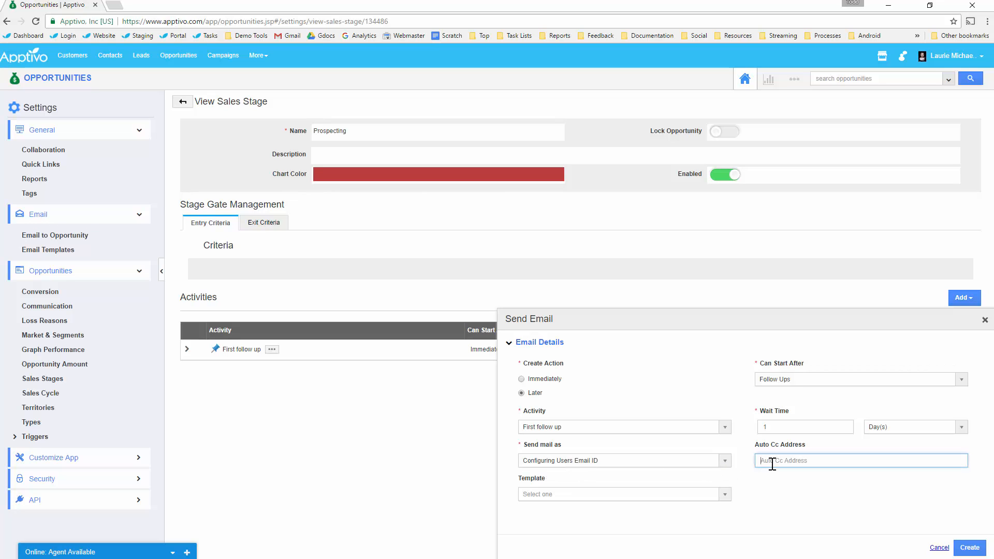
click(591, 495)
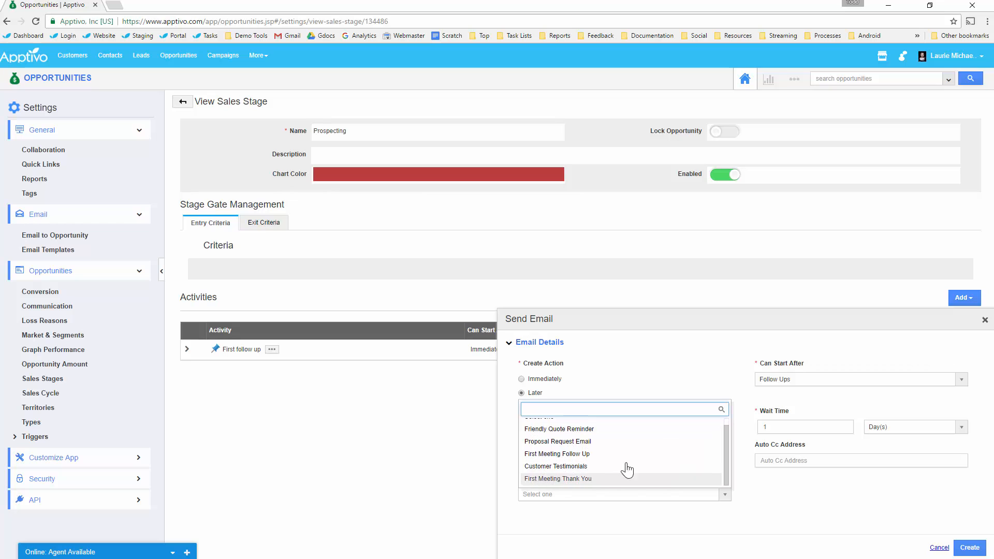
click(747, 491)
click(966, 547)
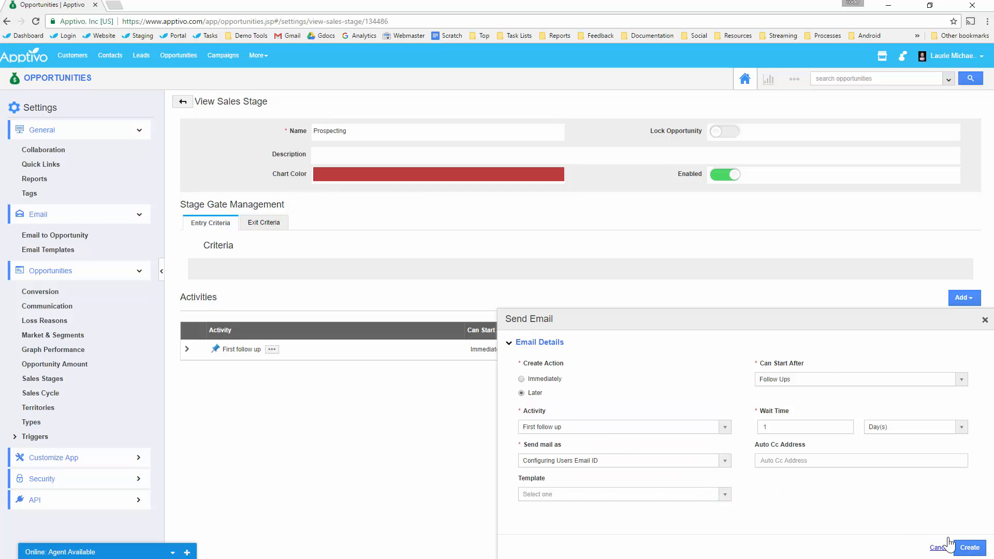
- Make the General Info Packet email template available for compose email and save the update
click(48, 249)
click(940, 234)
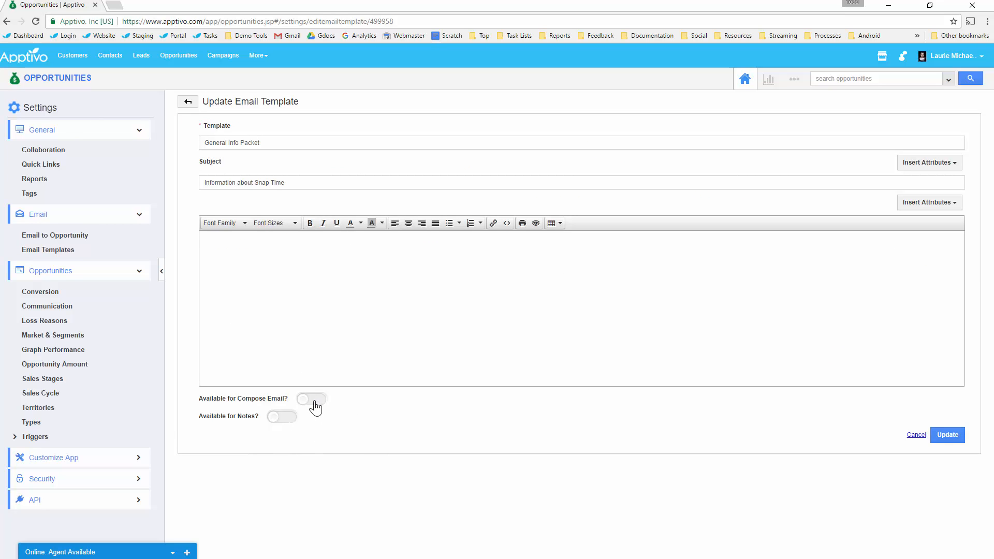
click(305, 400)
click(947, 435)
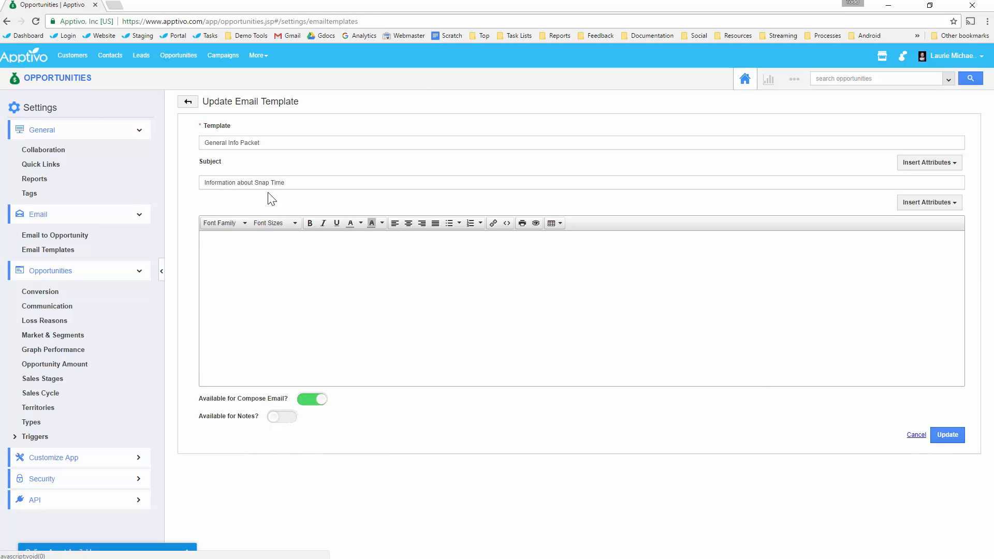
- Reopen the Prospecting sales stage and delete its email activity that has no template
click(54, 380)
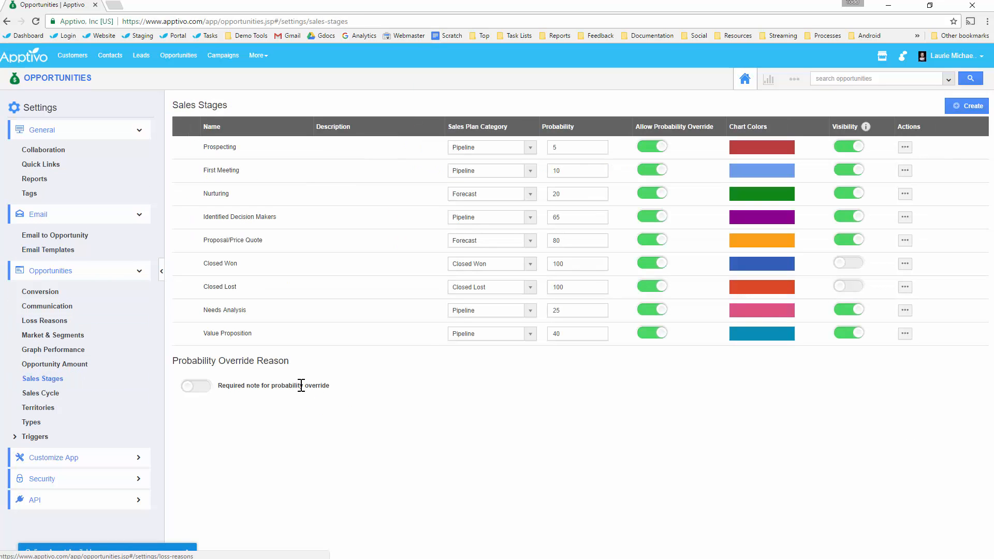
click(904, 148)
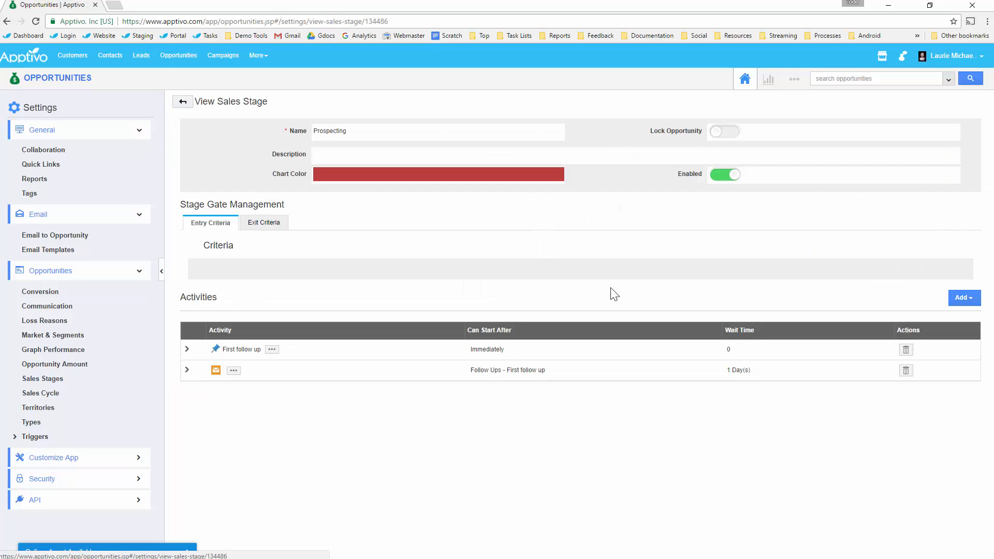
click(906, 371)
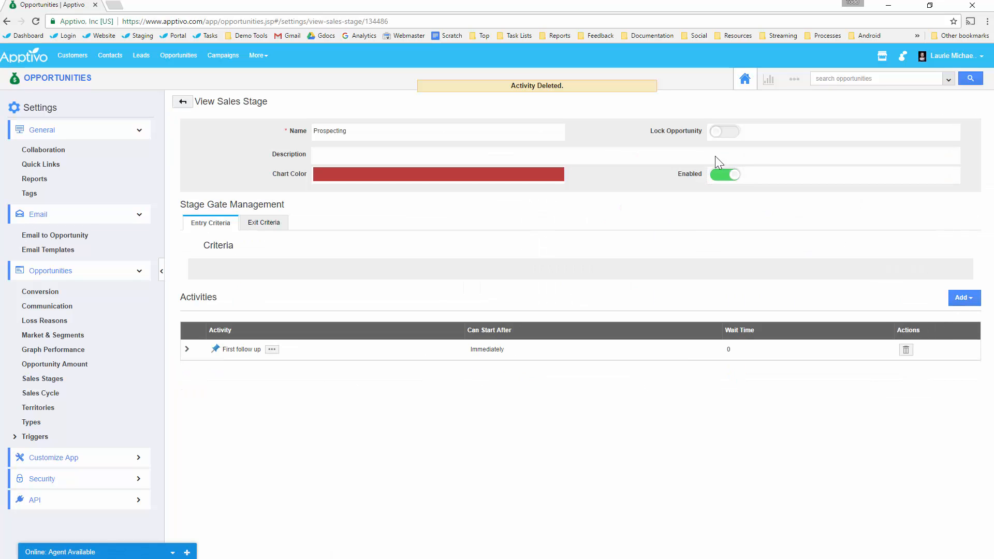
- Add a new email activity to the Prospecting stage, timed Later, that can start after the First follow up follow-up
click(965, 299)
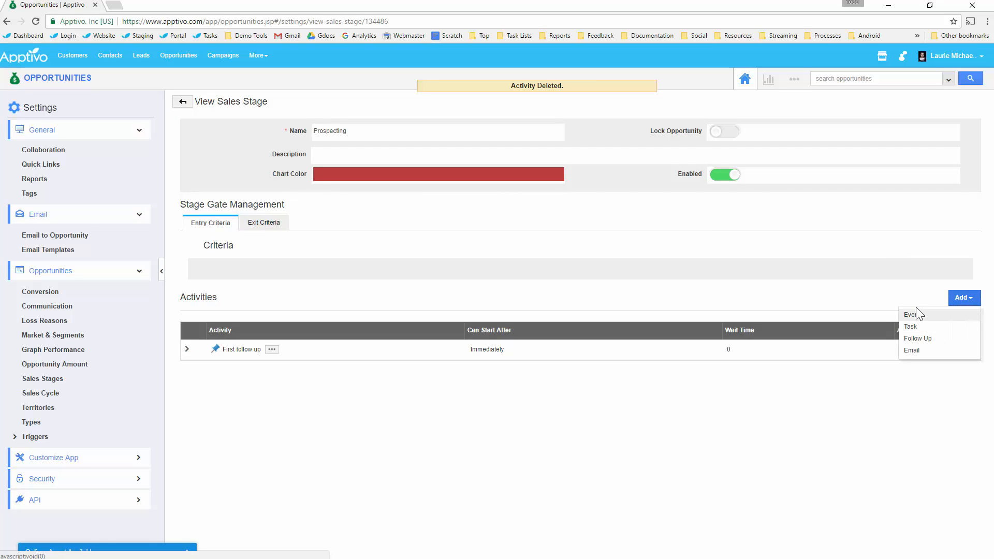
click(921, 352)
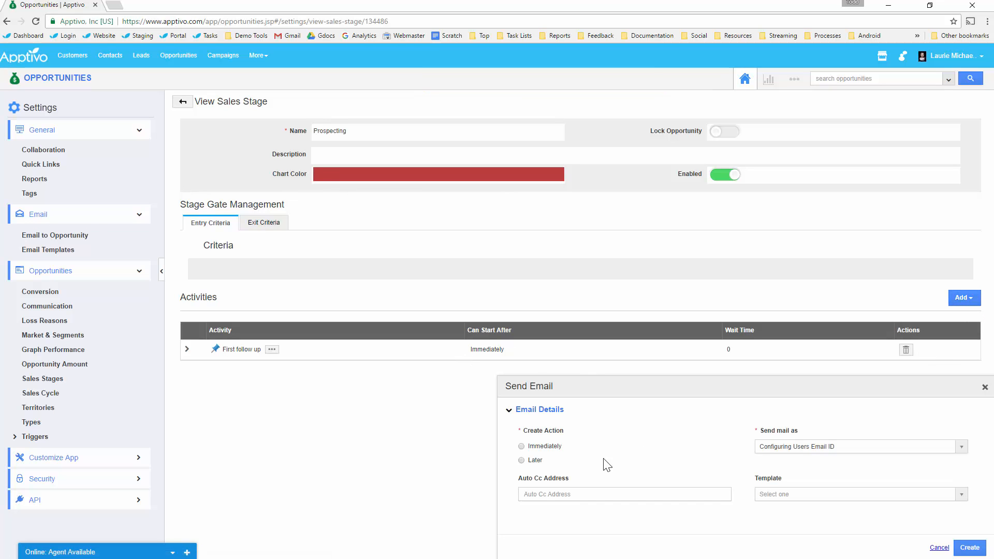
click(805, 379)
click(776, 445)
click(619, 428)
click(559, 469)
- Set the email's wait time to 1 day, choose the General Info Packet template and create the activity
click(834, 427)
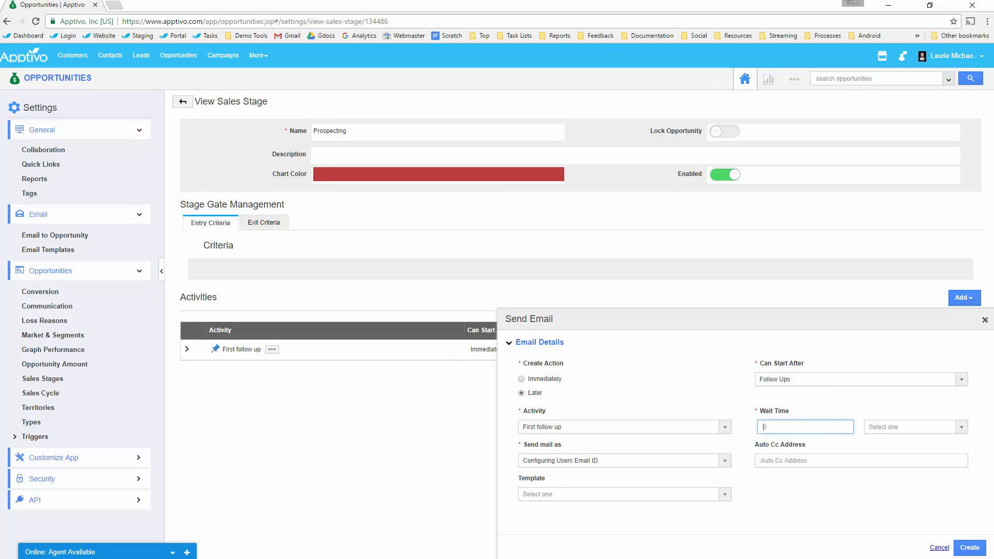
text(1)
click(914, 427)
click(886, 493)
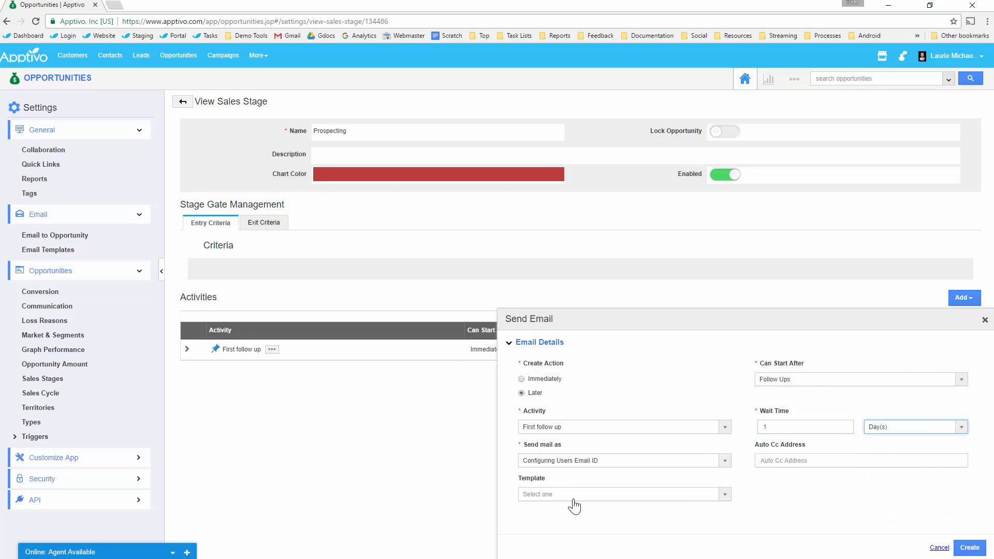
click(569, 497)
scroll(569, 461, down, 1)
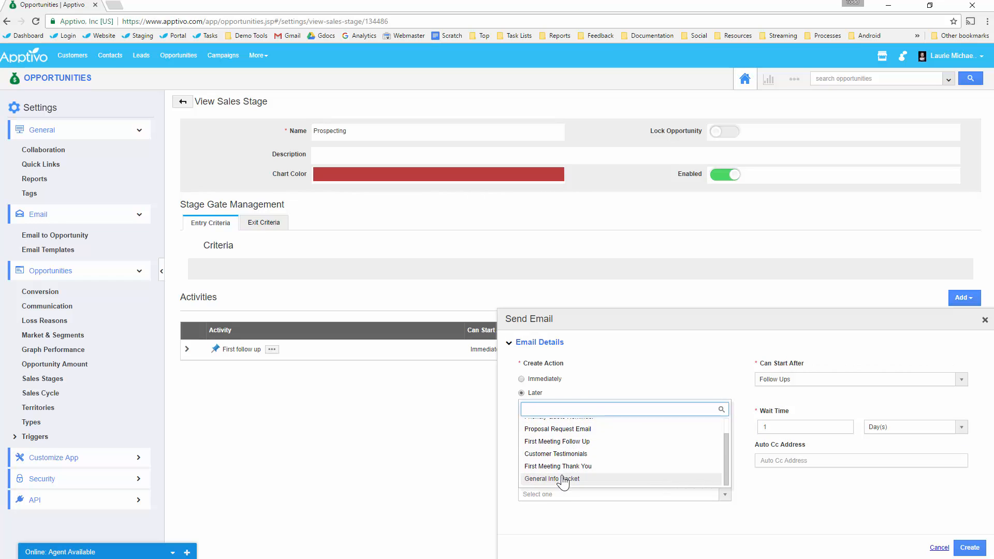
click(565, 480)
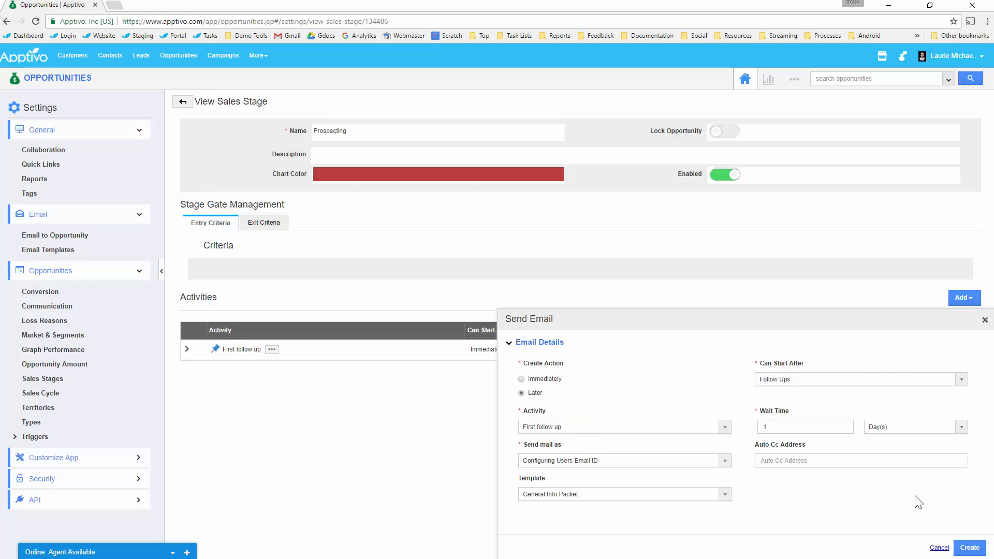
click(964, 547)
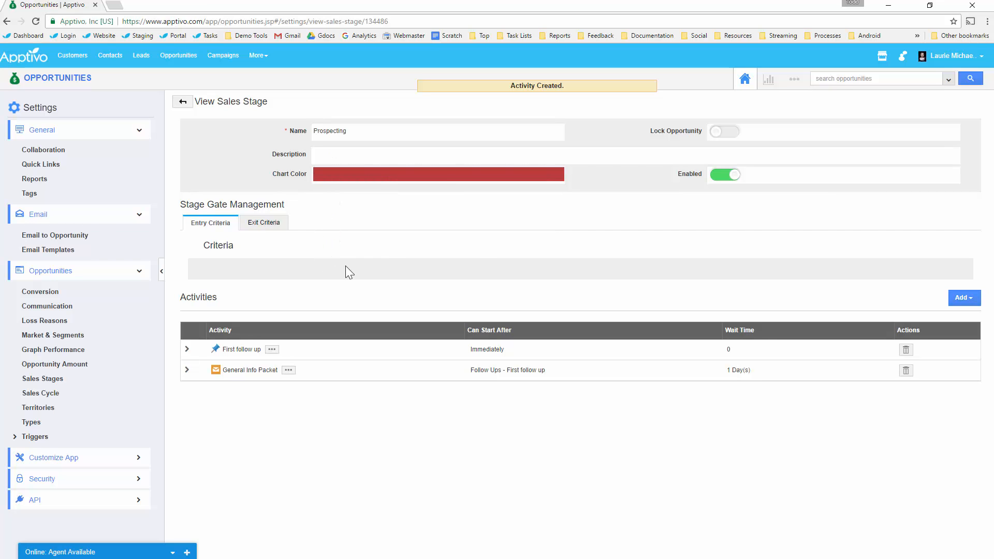
- Start a task activity in the Prospecting stage, timed Later, that can start after the General Info Packet email
click(964, 298)
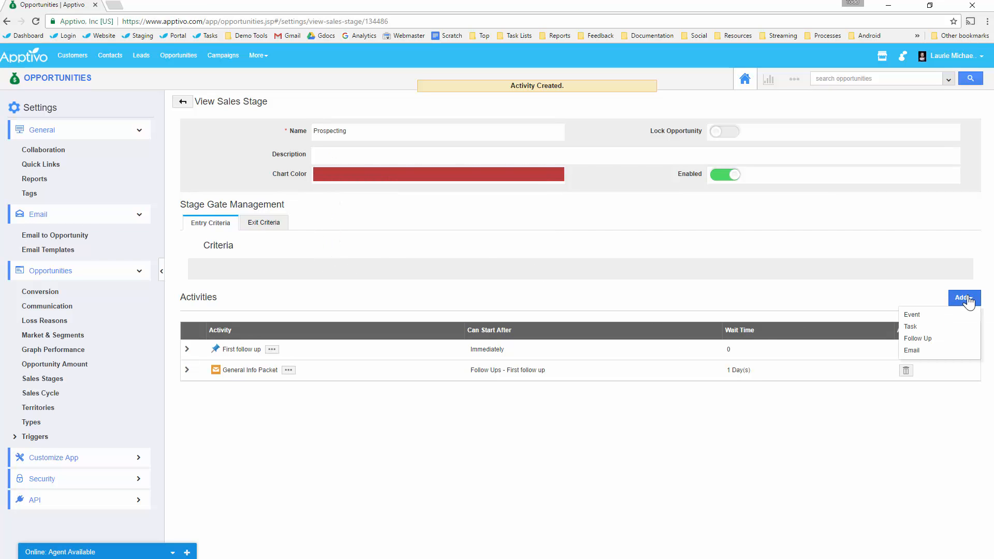
click(915, 328)
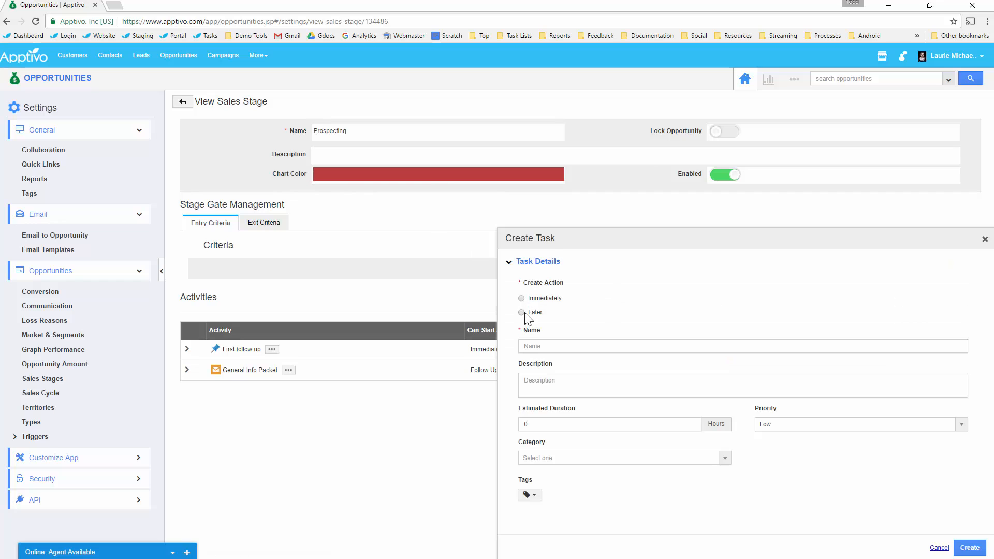
click(523, 312)
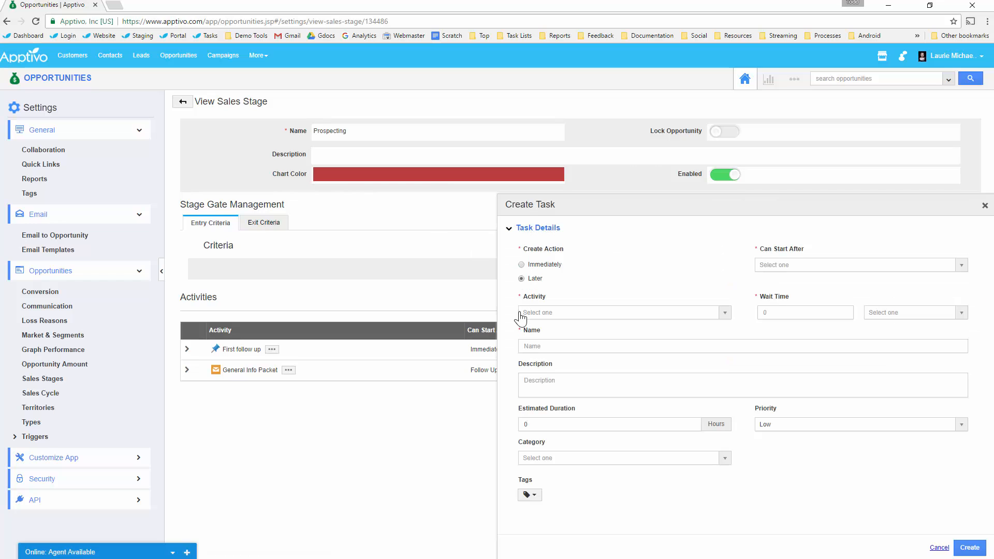
click(789, 266)
click(773, 343)
click(587, 316)
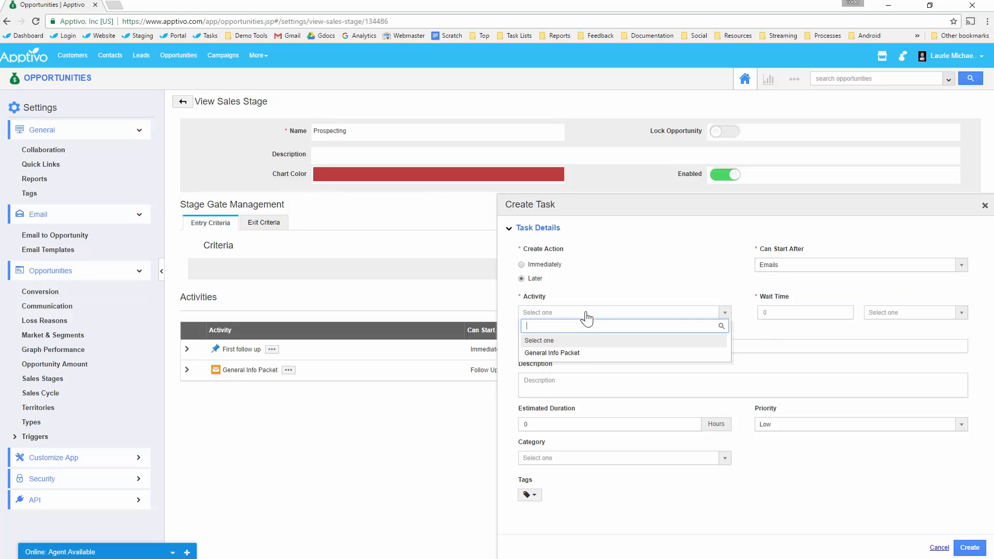
click(569, 354)
- Set the task's wait time to 3 days, name it "Confirm client interest" and create it
click(792, 310)
text(3)
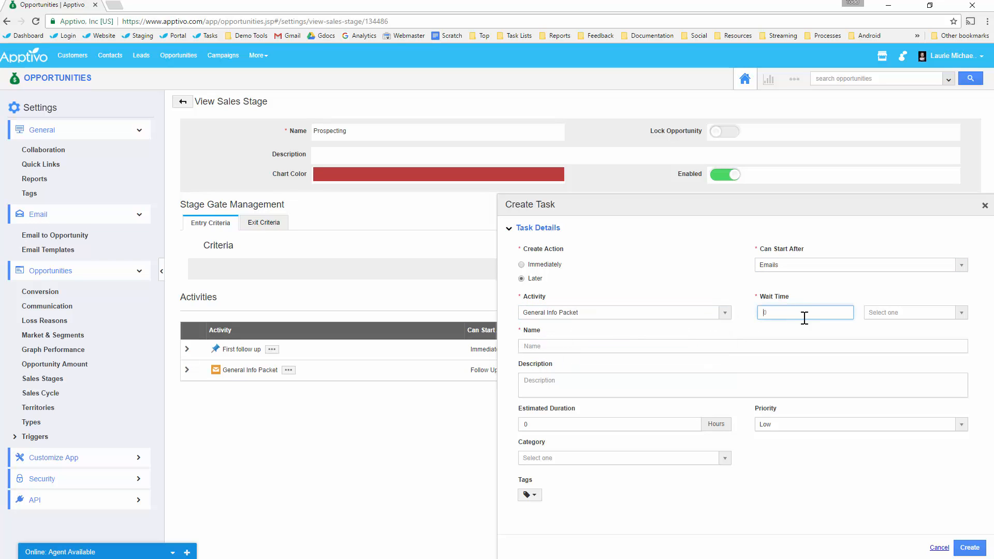
click(900, 313)
click(880, 378)
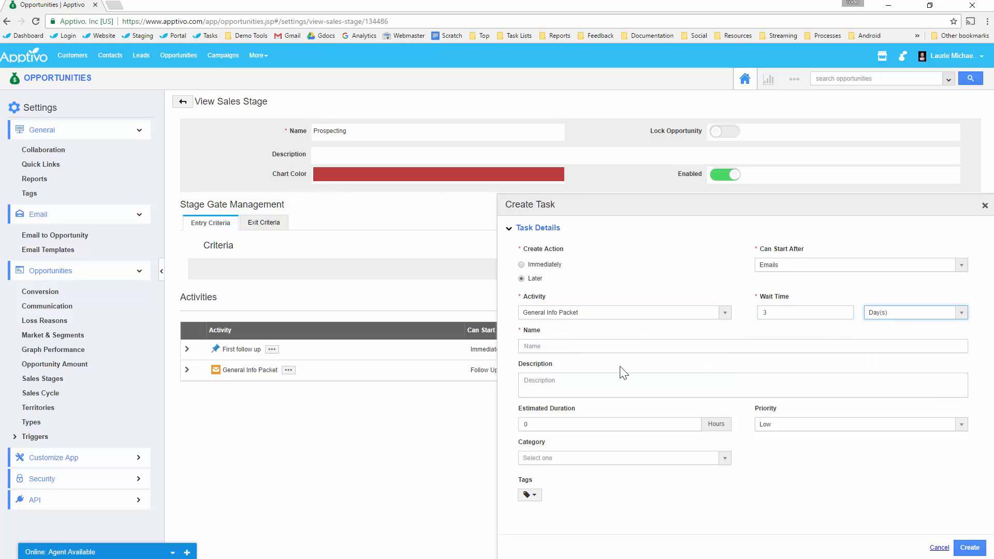
click(537, 348)
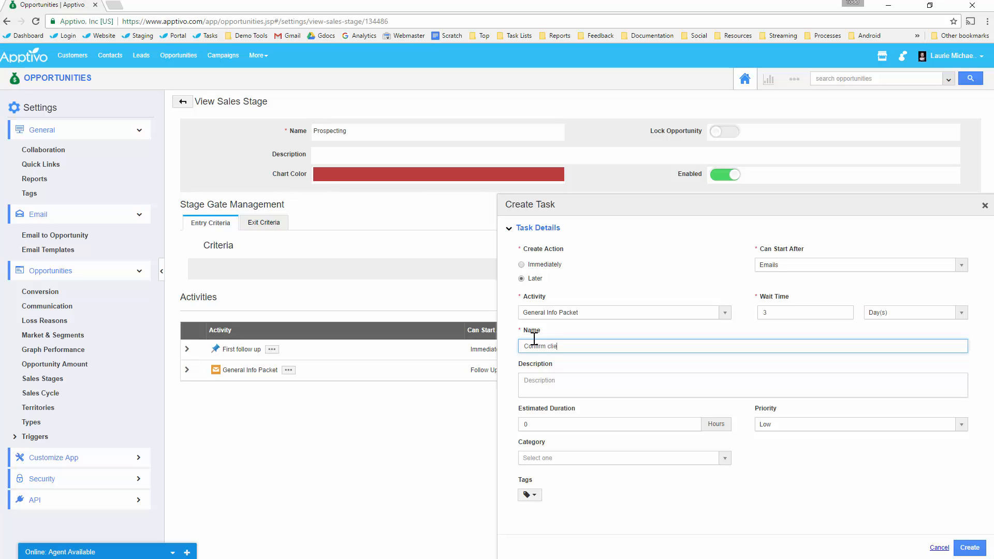
text(Confirm client interest)
click(969, 547)
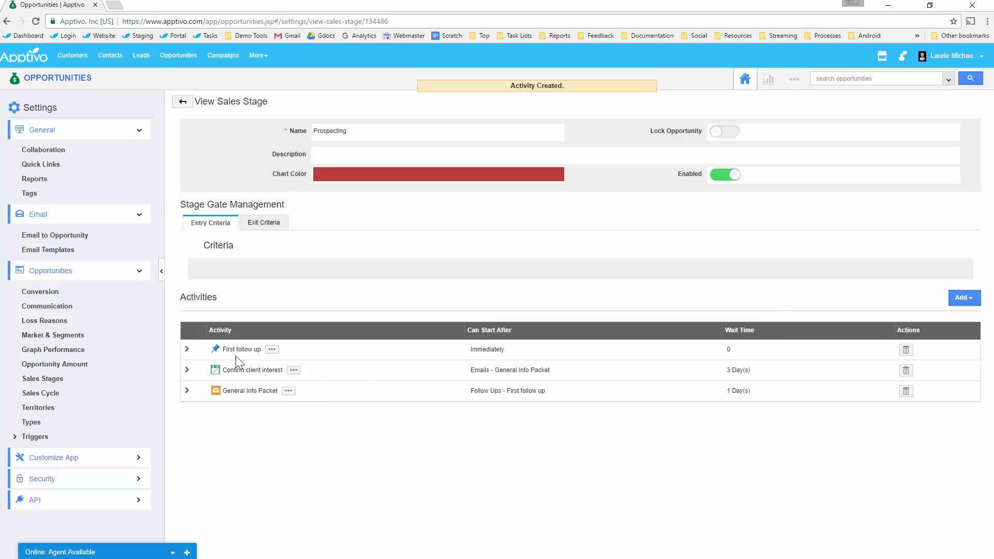
- Start a new opportunity named "Tustin High Photos" for the customer Tustin High School
click(46, 80)
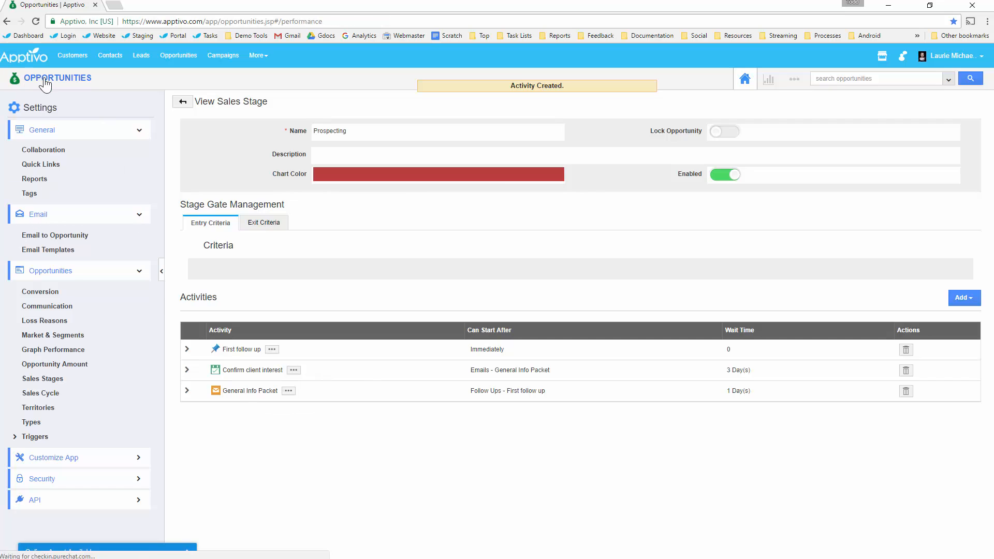
click(30, 111)
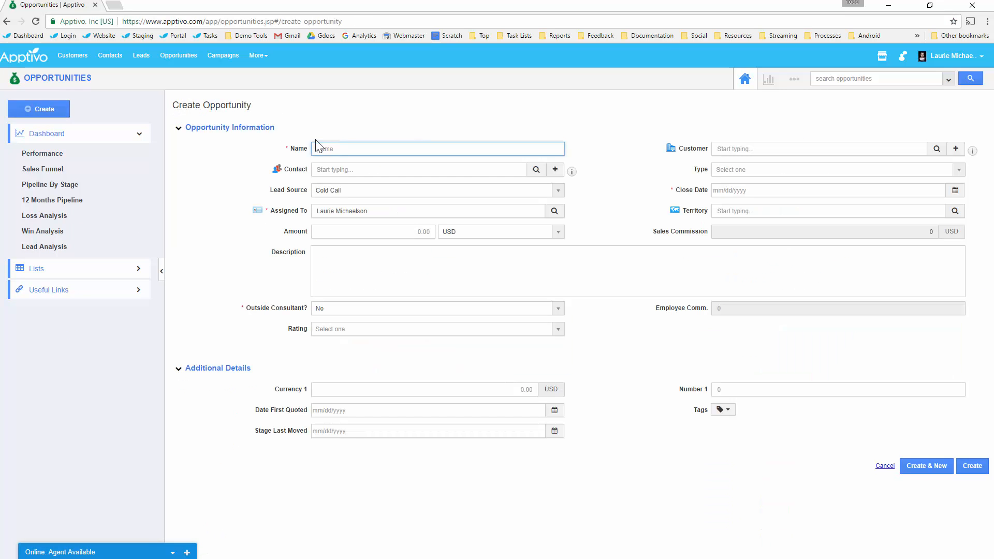
click(339, 171)
click(758, 150)
text(tu)
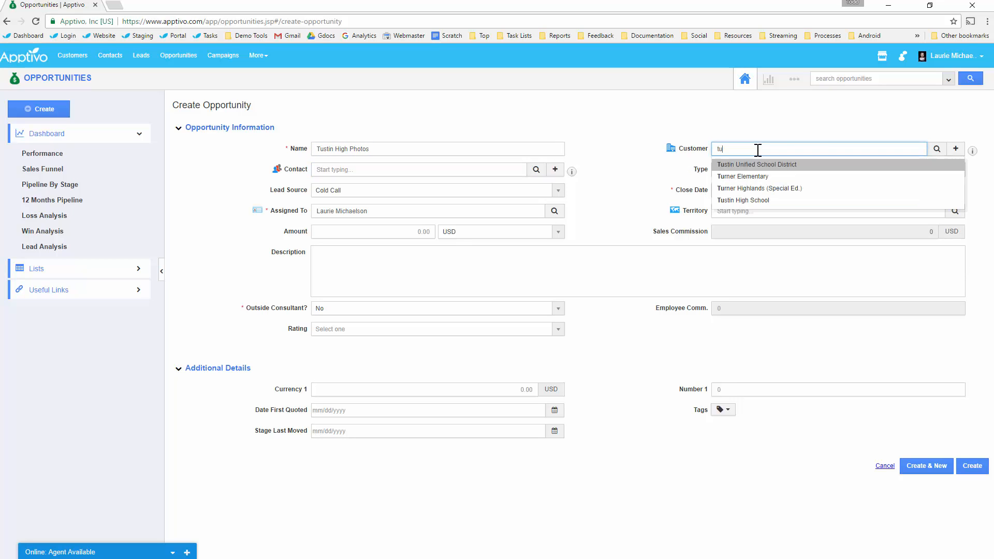
click(751, 200)
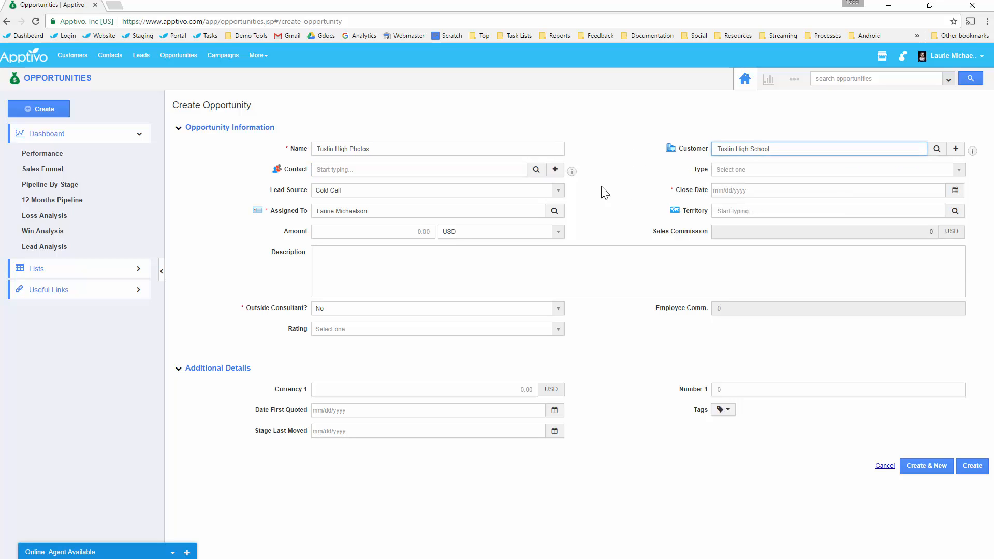
- Set the opportunity's close date to 11/23/2016 and its type to New Business, and create it
click(733, 195)
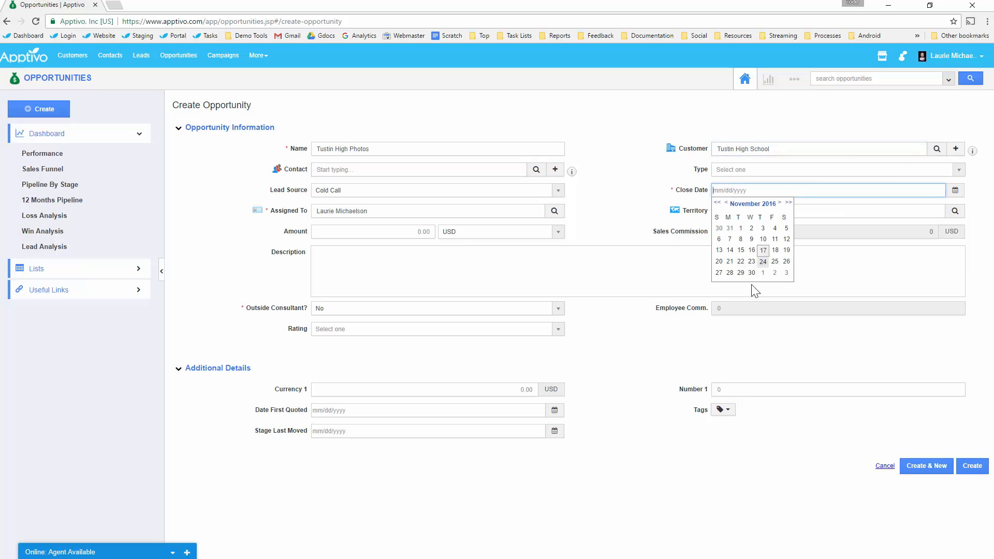
click(751, 261)
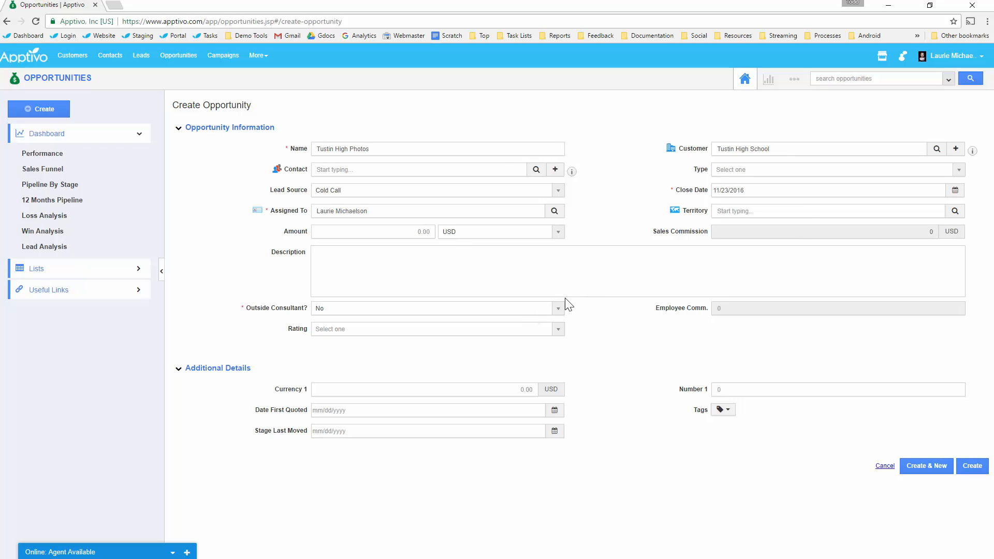
click(738, 174)
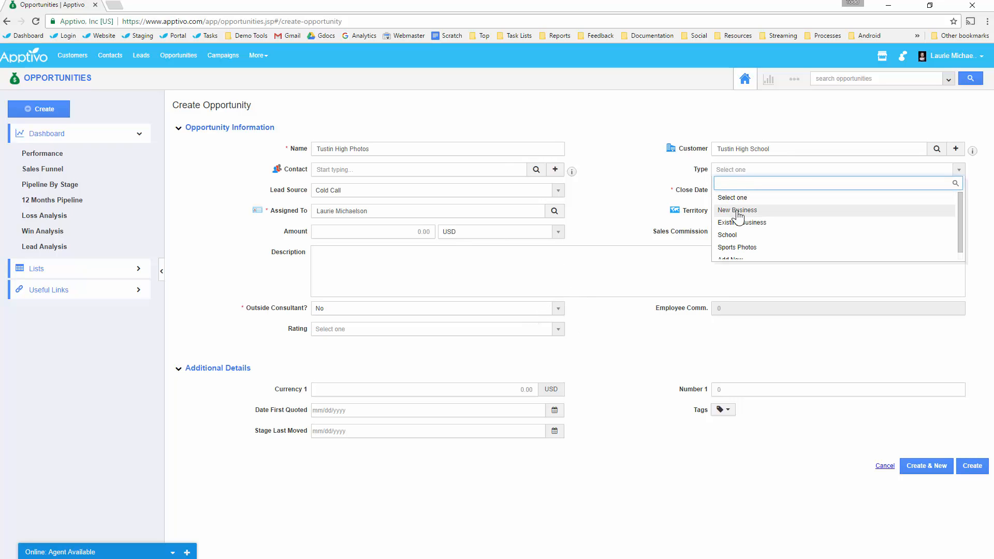
click(738, 211)
click(967, 470)
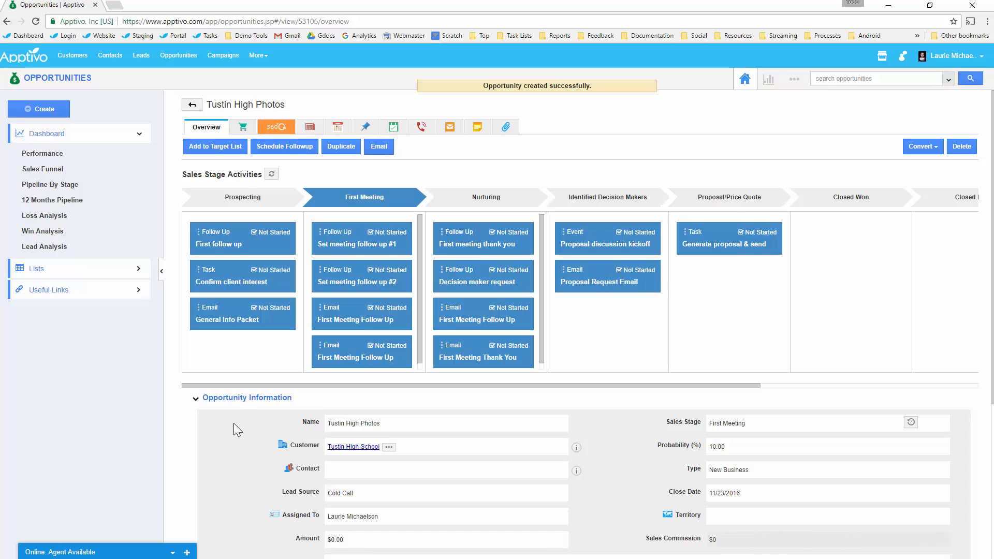
- Examine the new opportunity's sales stage activities and details, then check its tasks and open its follow-up dated 11/17
scroll(233, 421, down, 2)
scroll(241, 411, up, 1)
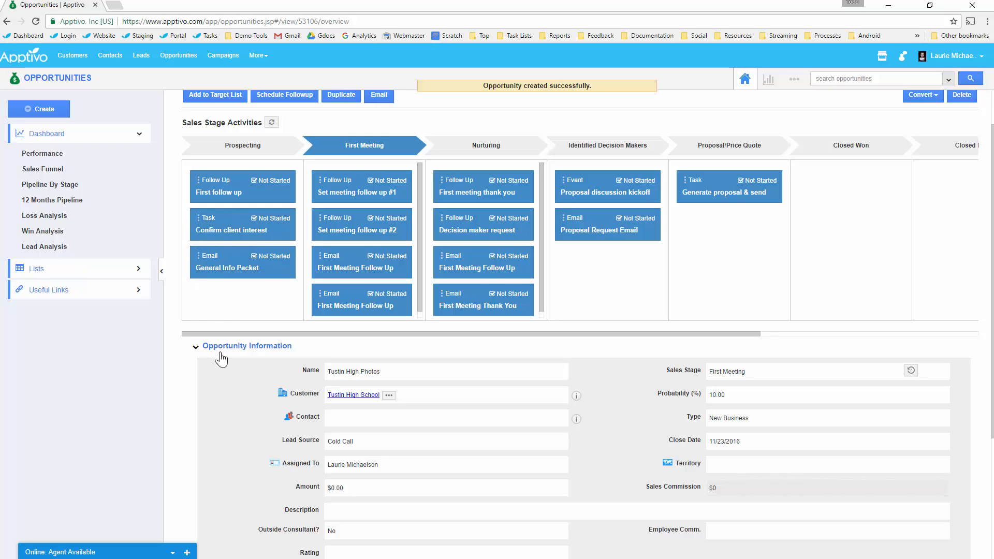
scroll(235, 402, down, 2)
scroll(213, 340, up, 2)
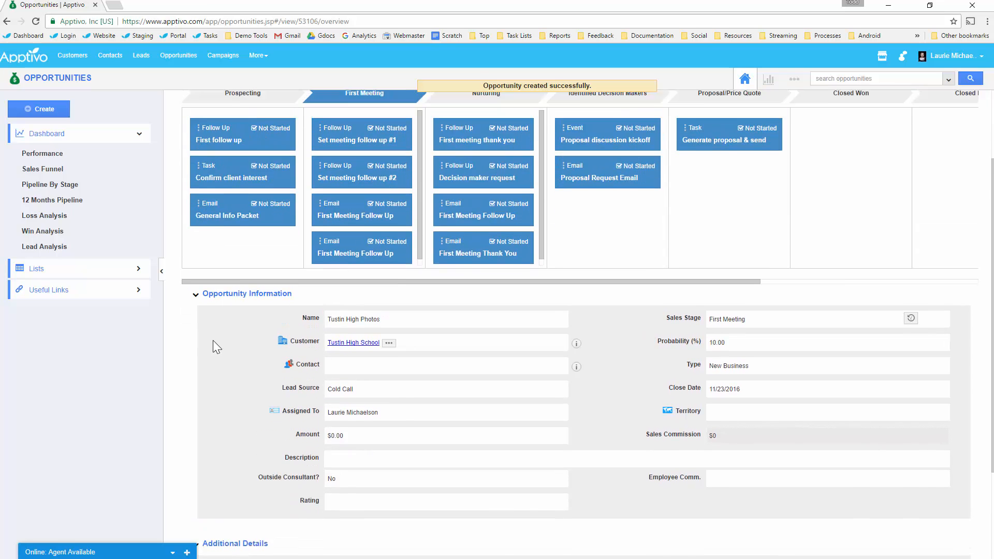
scroll(248, 284, up, 1)
click(395, 133)
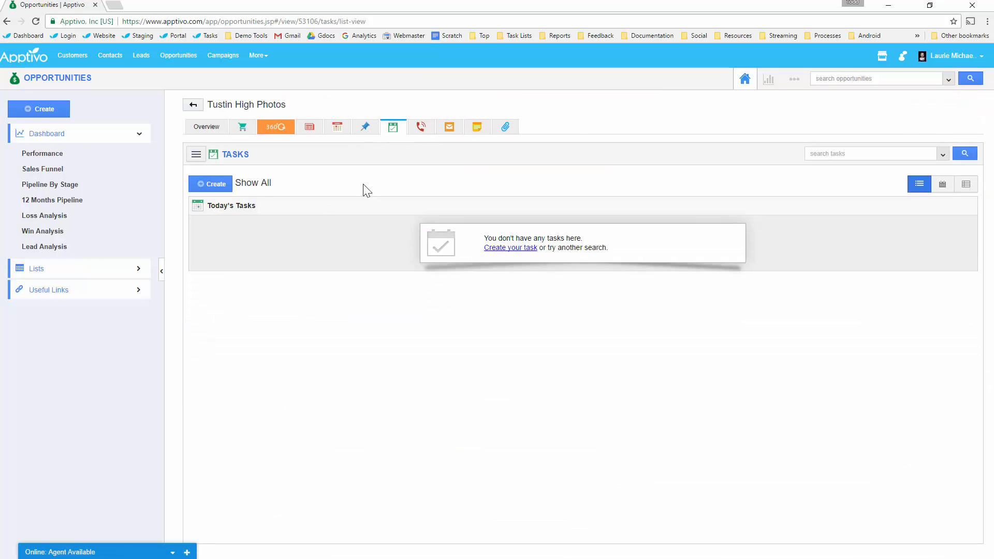
click(365, 128)
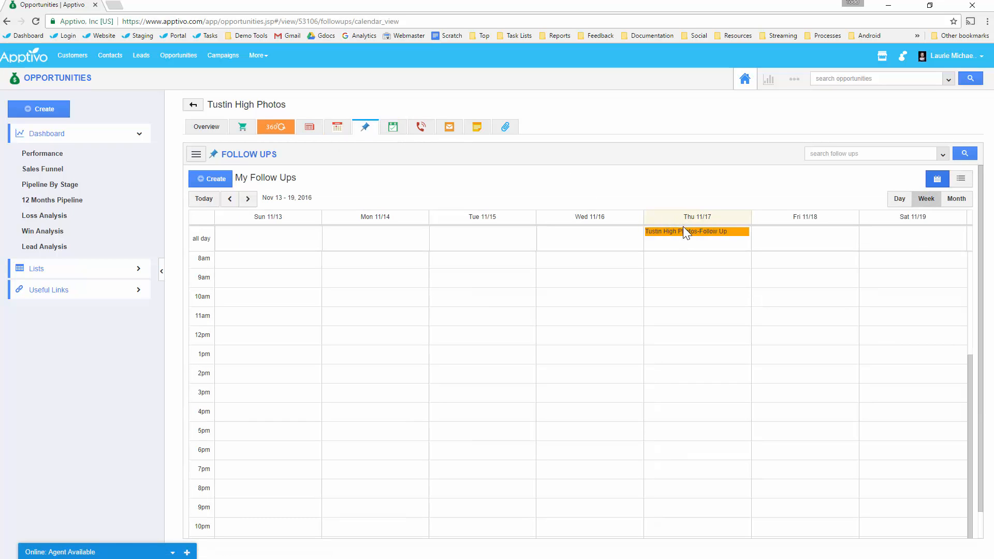
click(683, 233)
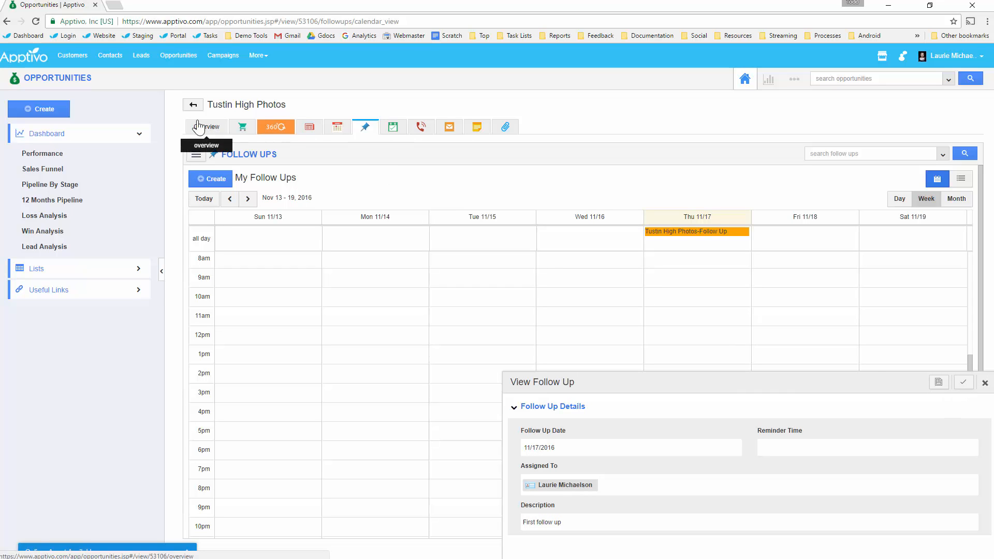
- View the Sales Funnel, Pipeline By Stage and Performance reports for opportunities
click(42, 170)
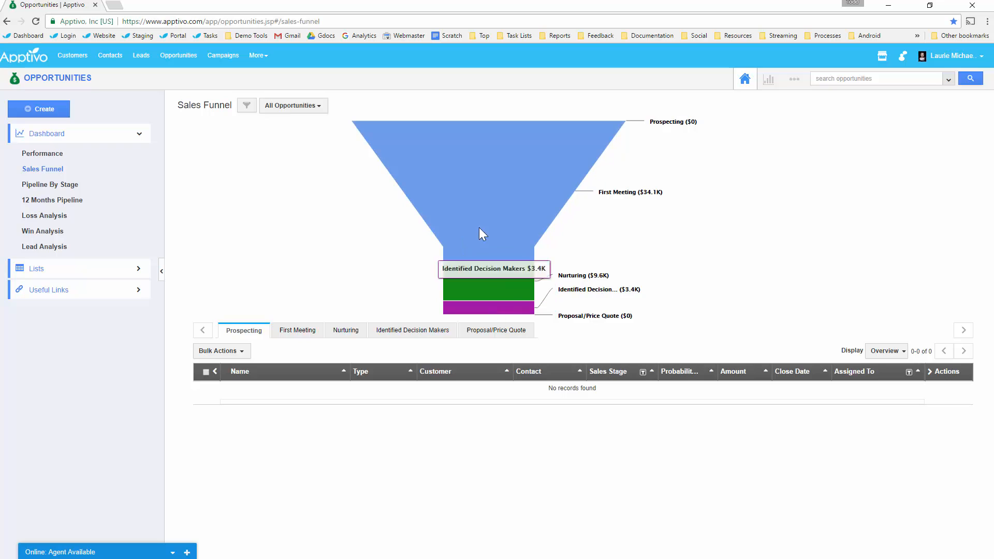
click(57, 186)
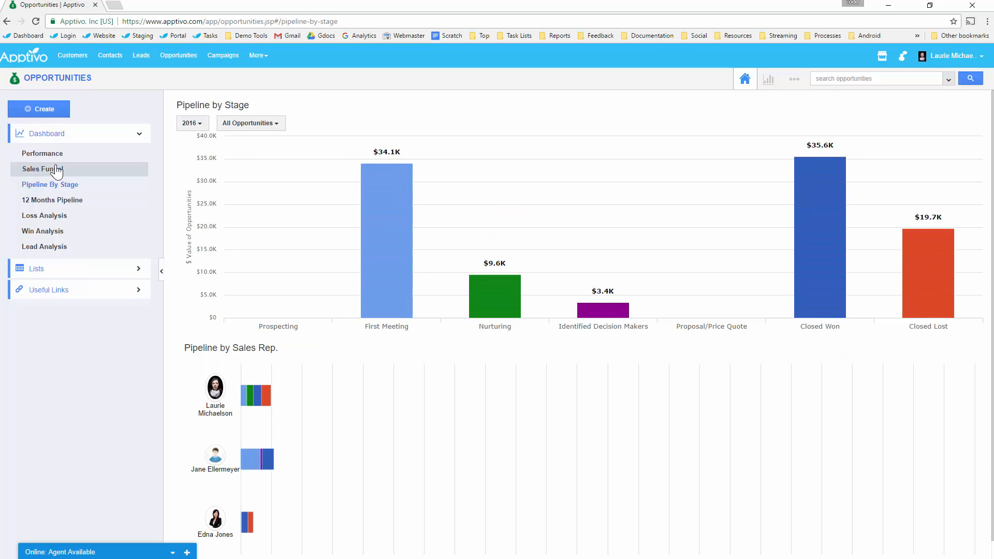
click(54, 83)
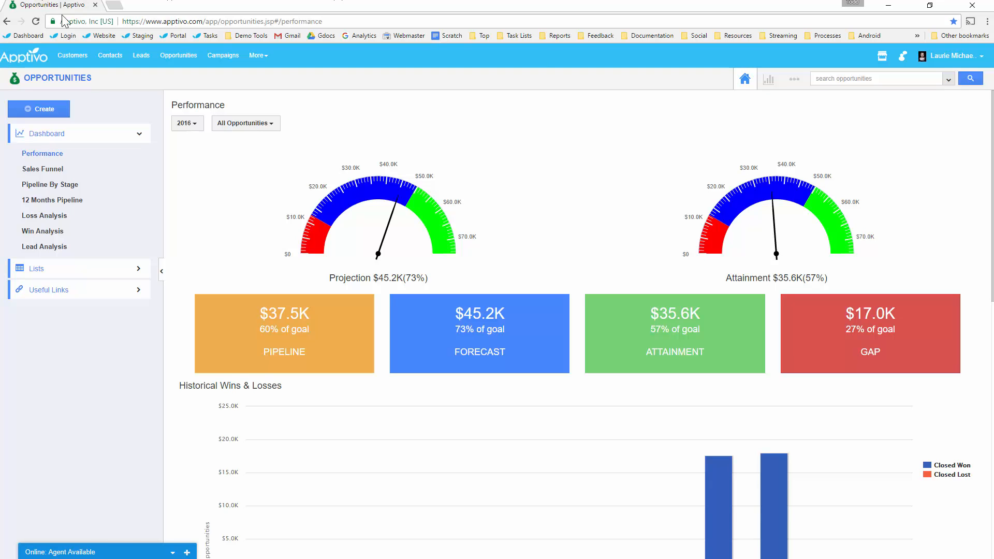
- Open the Apptivo YouTube channel in a new browser tab and browse its CRM videos
click(114, 7)
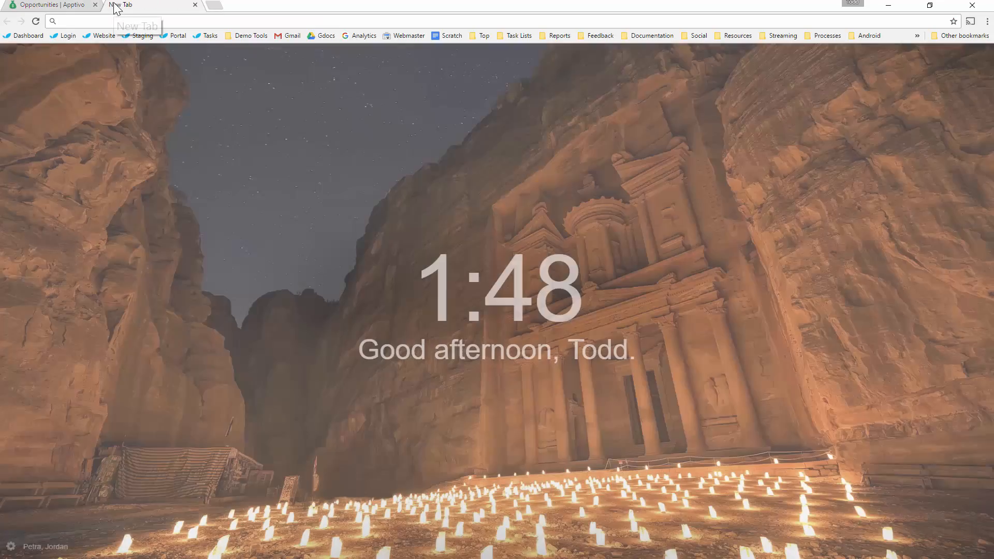
text(you)
key(Return)
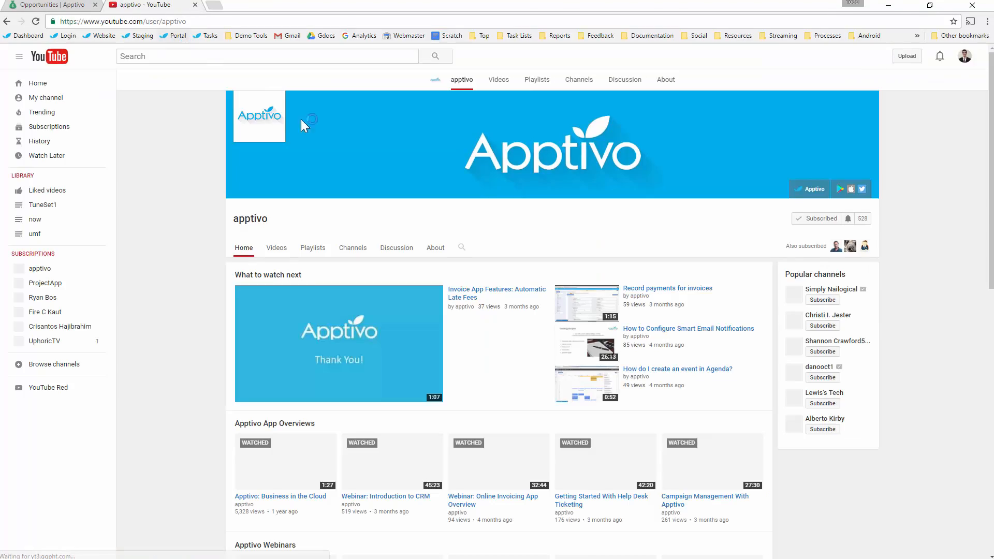
scroll(416, 354, down, 8)
scroll(415, 354, down, 2)
scroll(293, 187, up, 2)
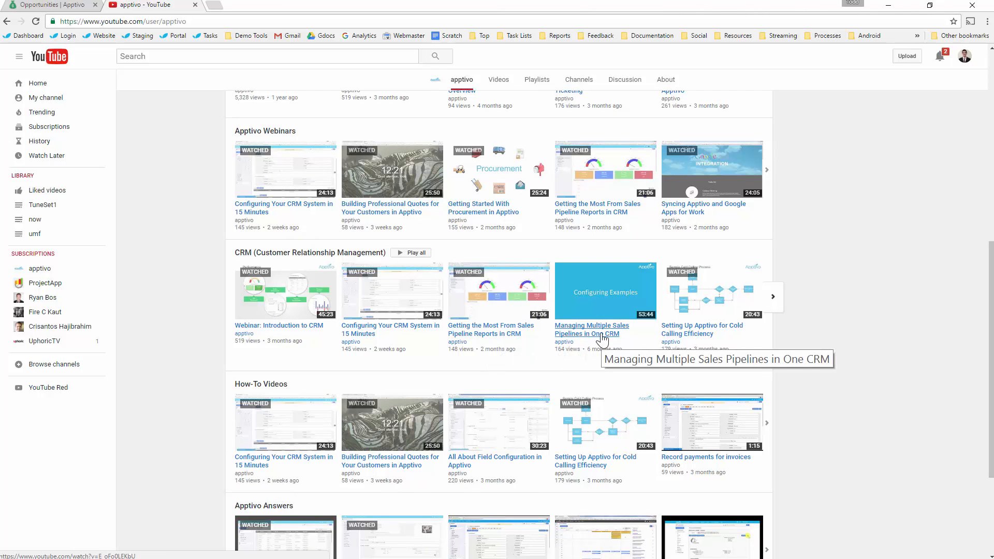
click(773, 297)
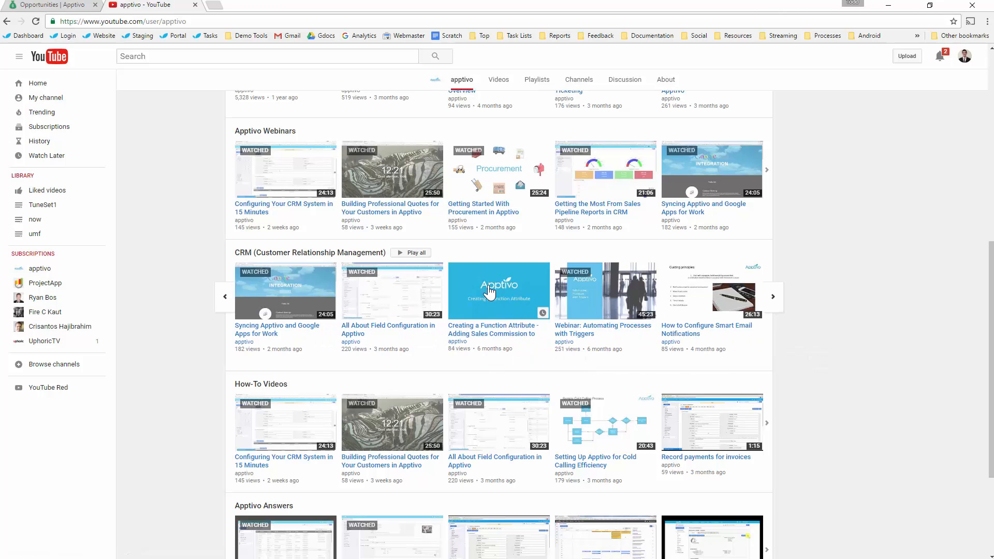